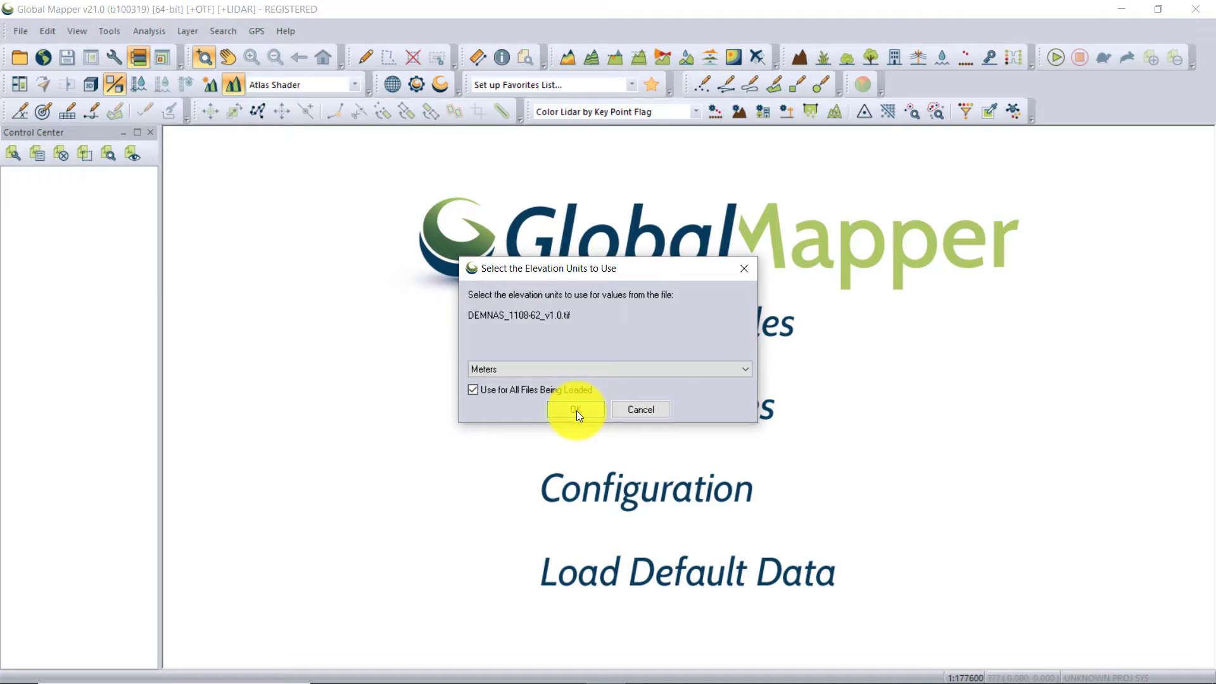
Load DEMNAS_1108-62_v1.0.tif with meters as the elevation units for all files being loaded.
left_click(575, 410)
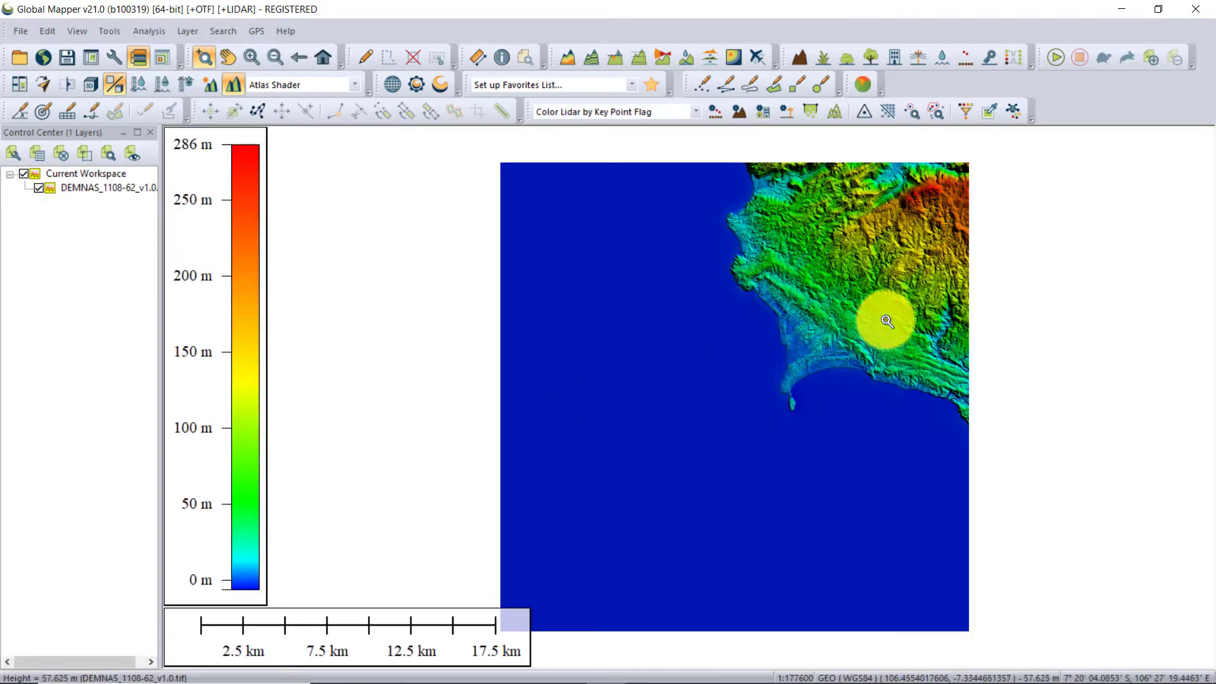
left_click_drag(865, 316, 762, 315)
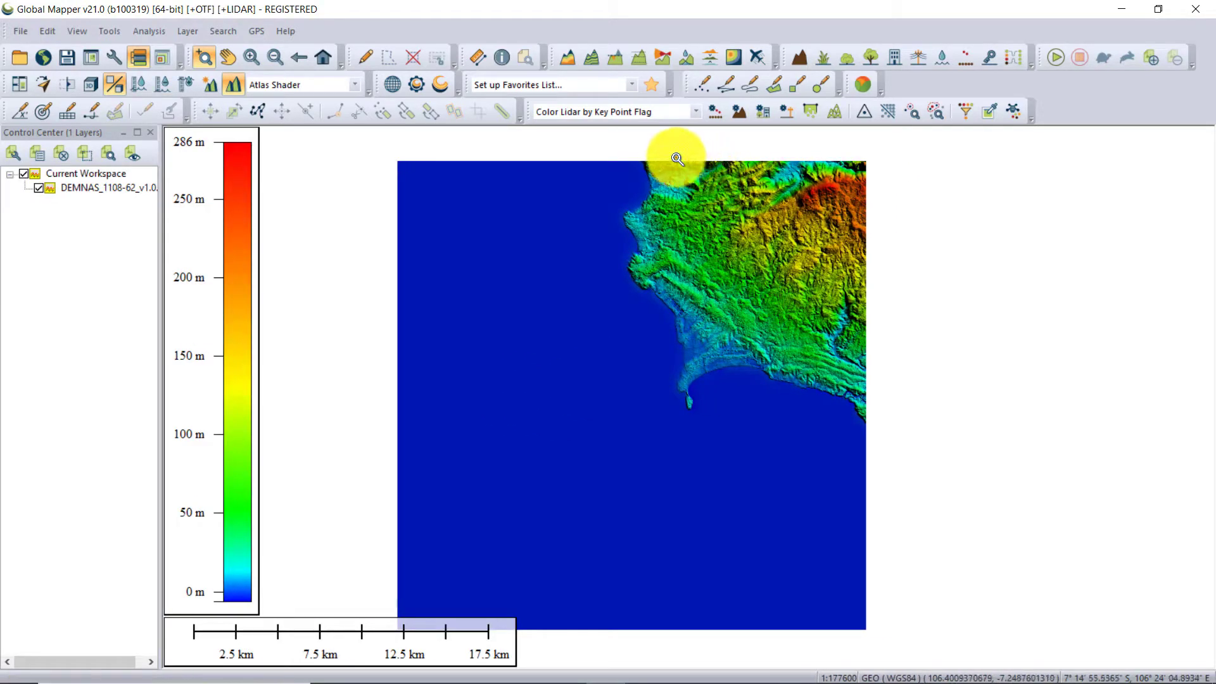
left_click_drag(860, 366, 812, 411)
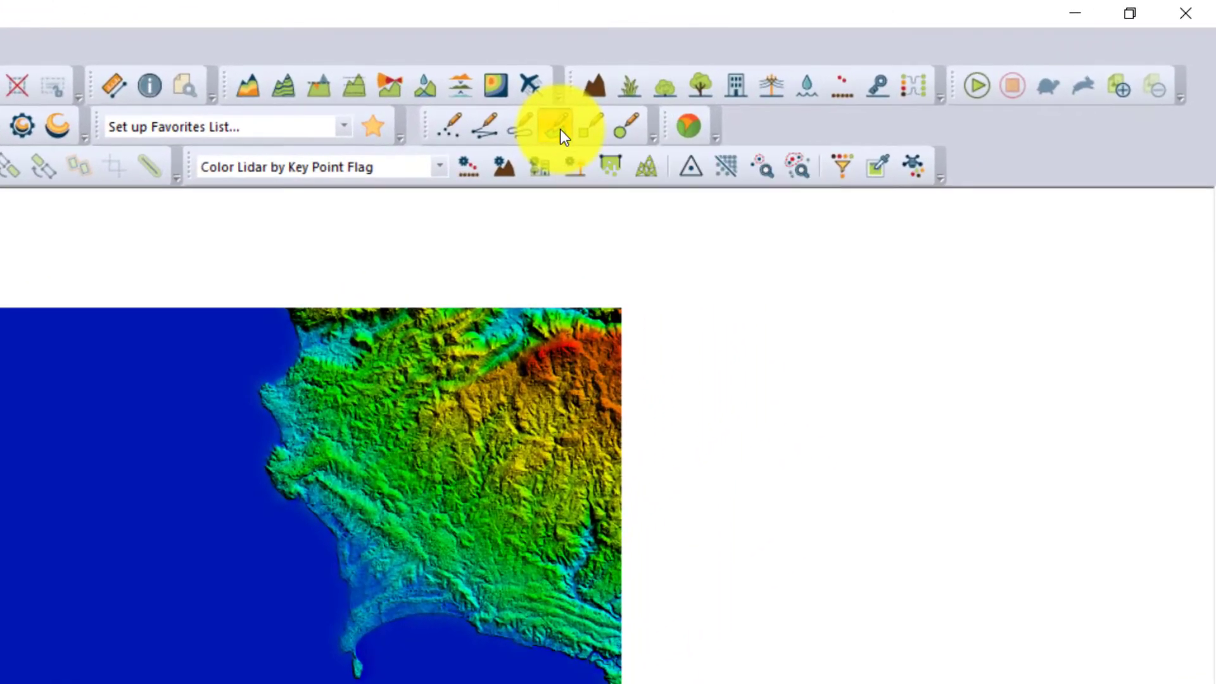
Draw an area polygon of about 313 sq km around the land and coastline in the DEM's northeastern part.
left_click(567, 127)
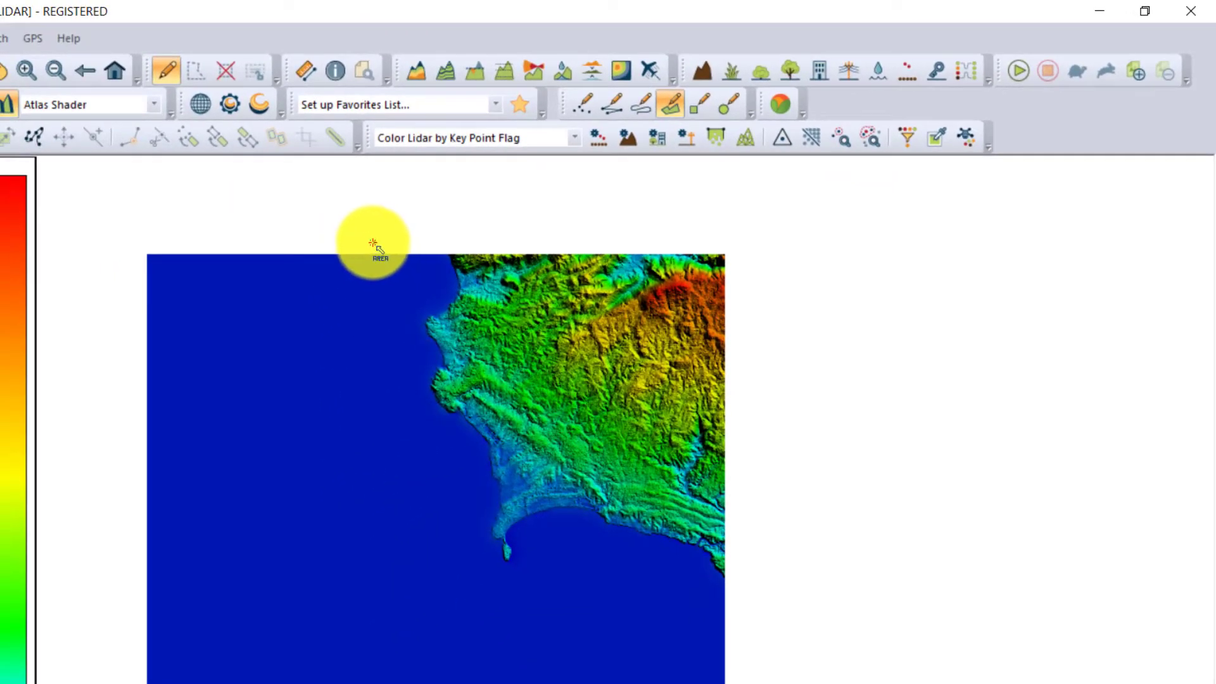
left_click(370, 240)
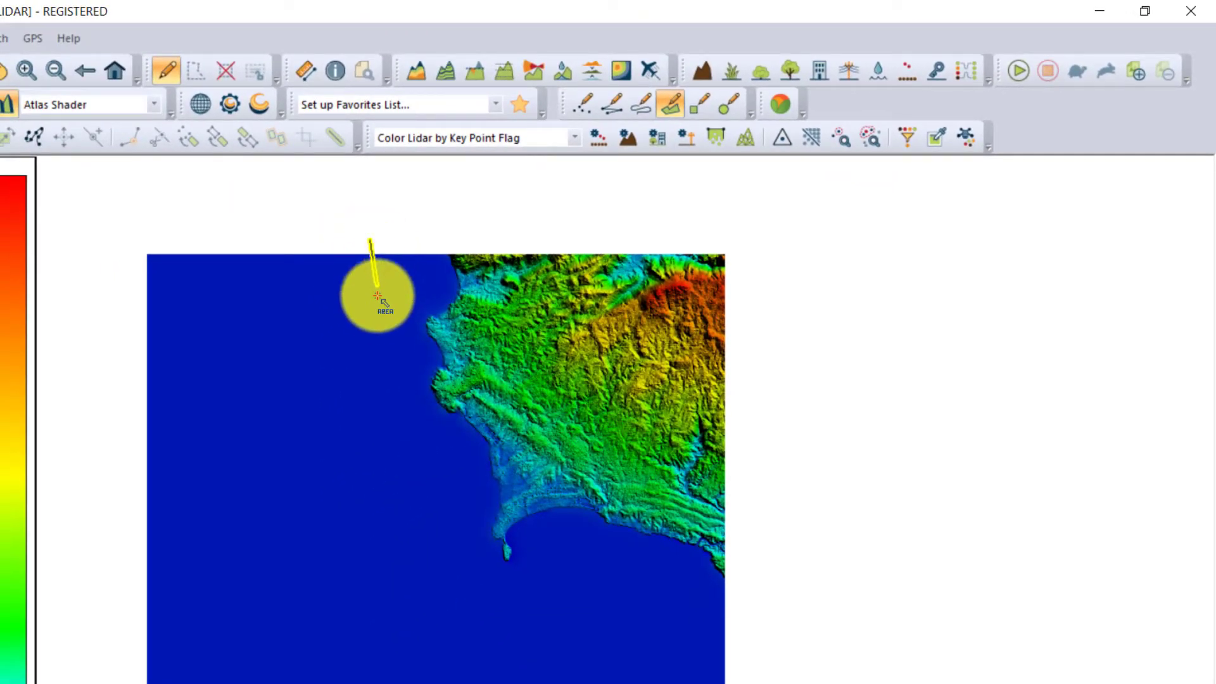
left_click(370, 375)
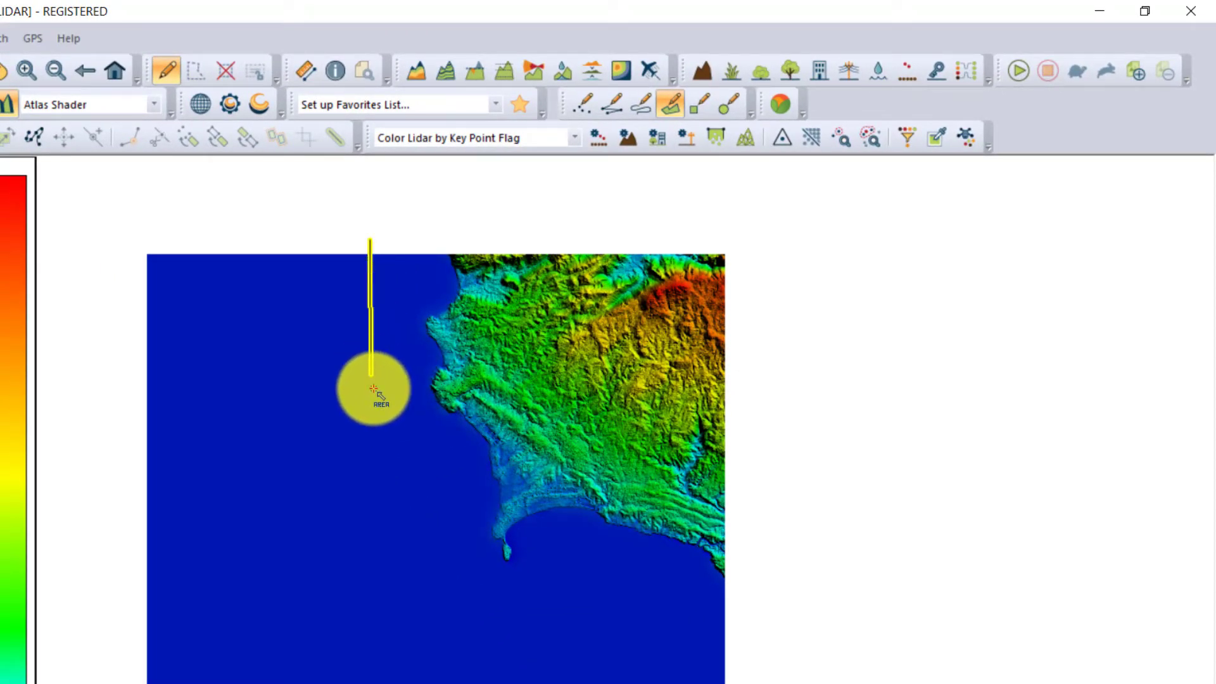
left_click(416, 541)
left_click(508, 594)
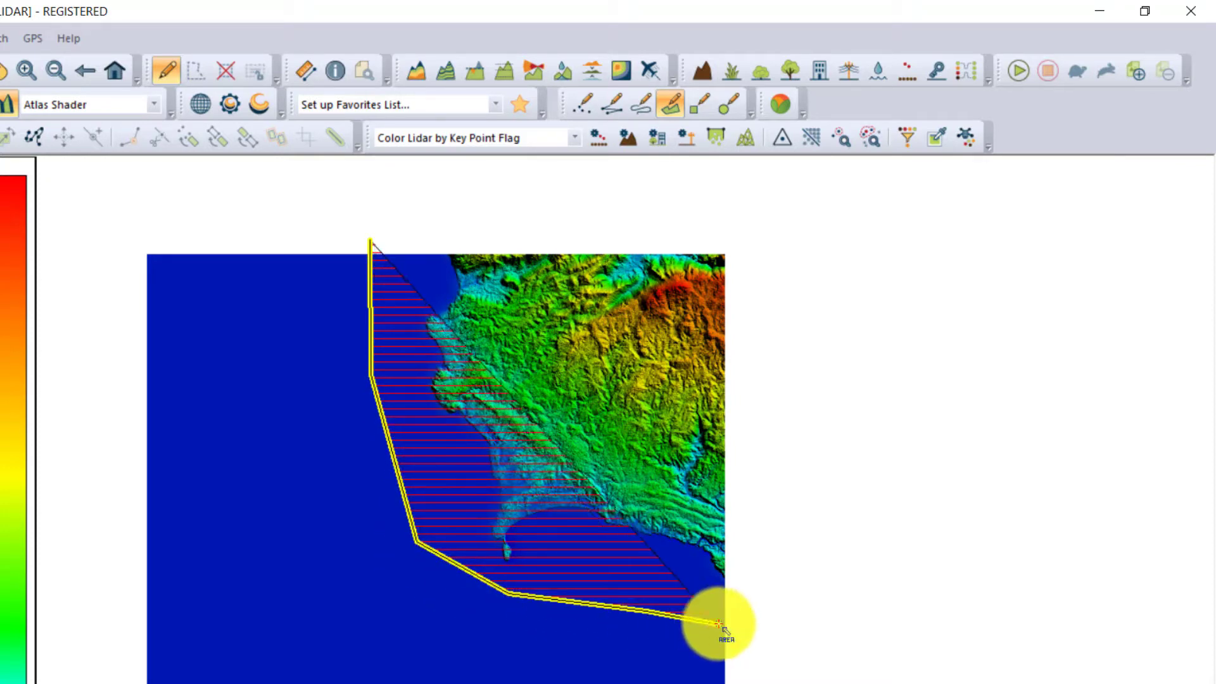
left_click(747, 622)
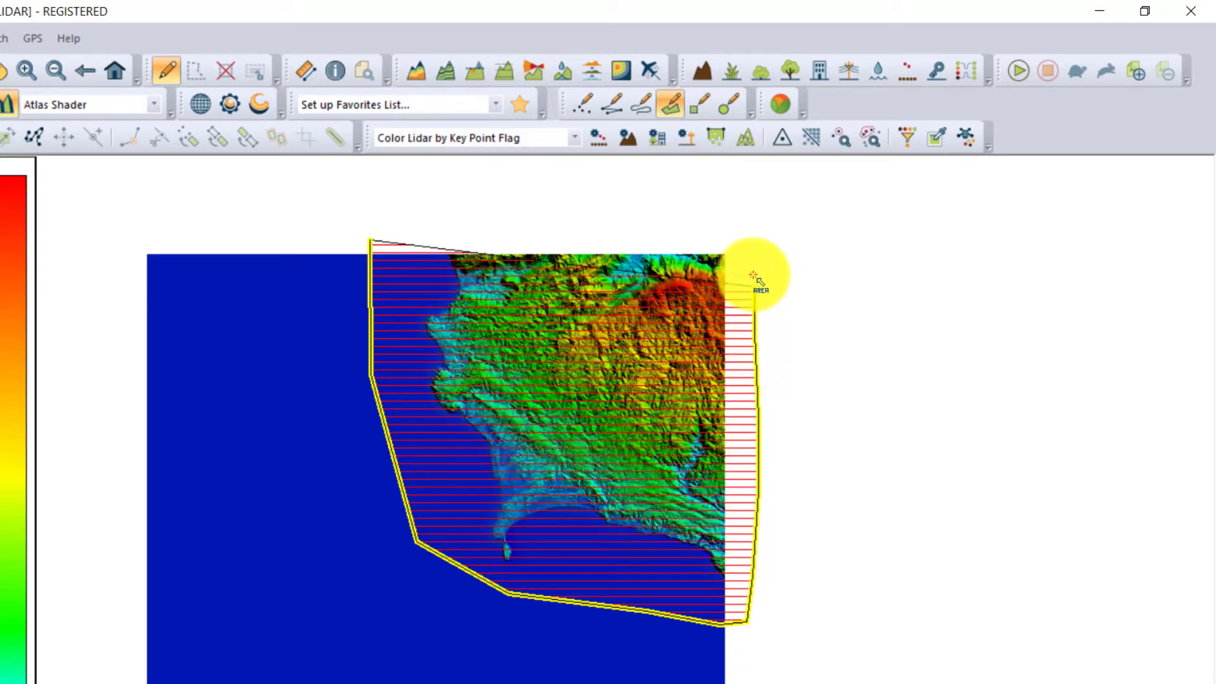
left_click(748, 226)
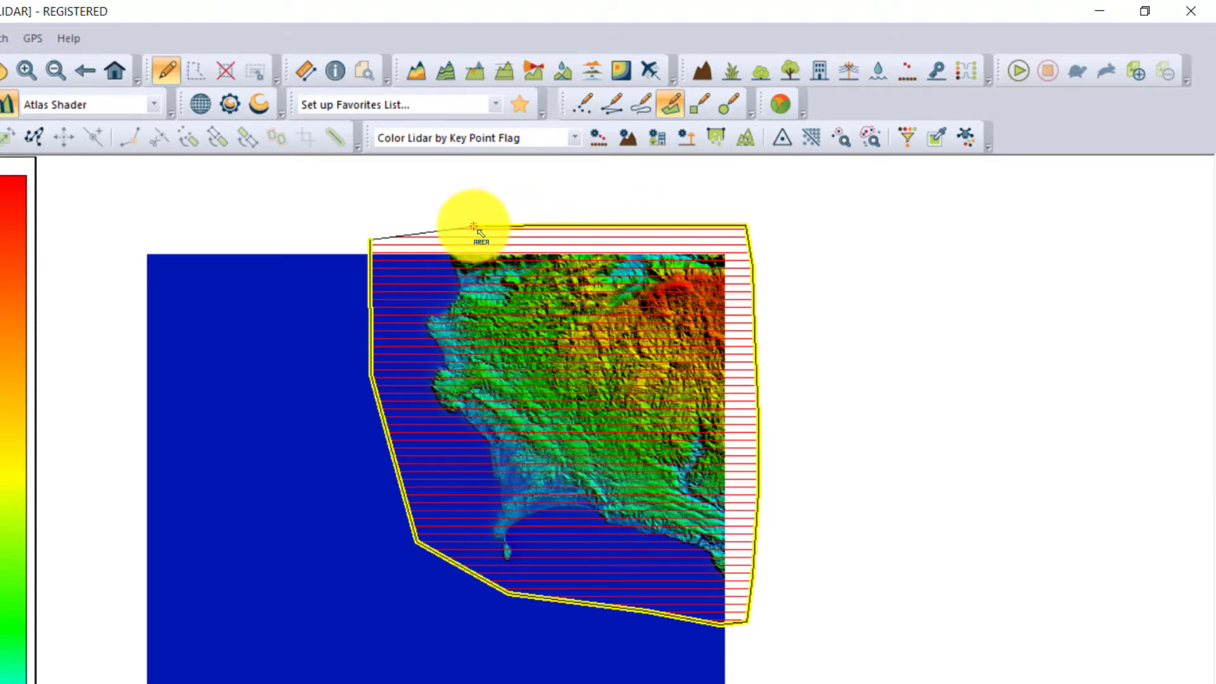
left_click(373, 230)
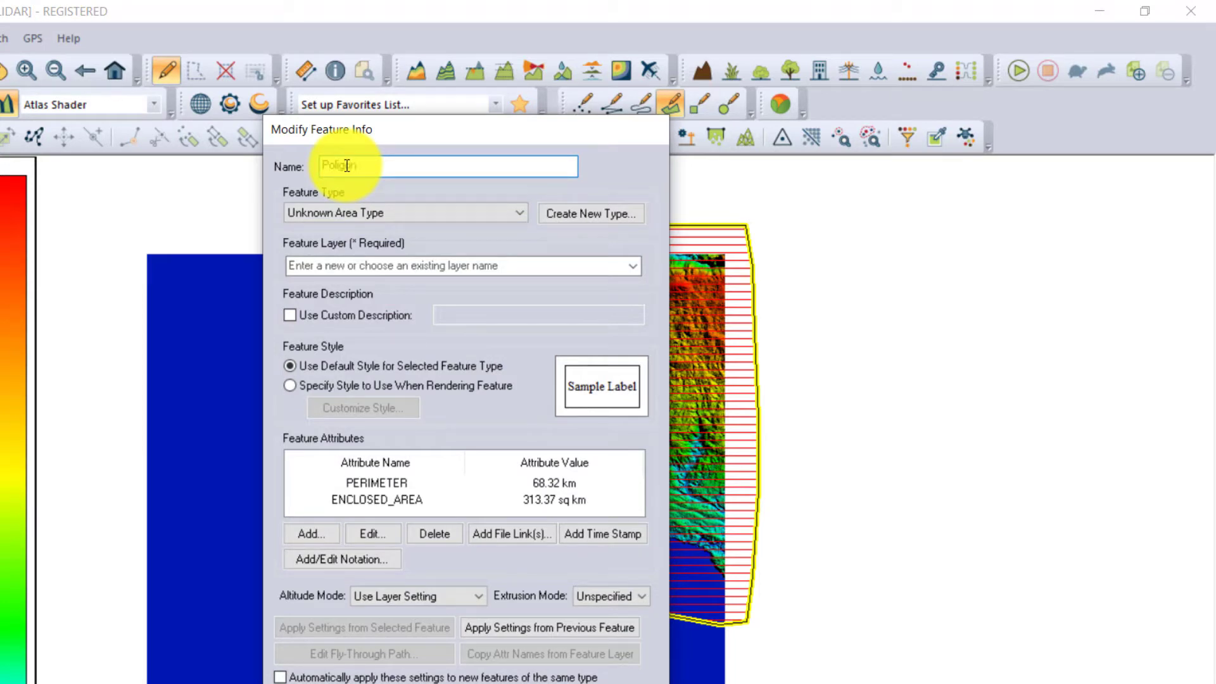
Name the new area feature Poligon, assign it to a feature layer called Crop, and finish drawing.
left_click(362, 271)
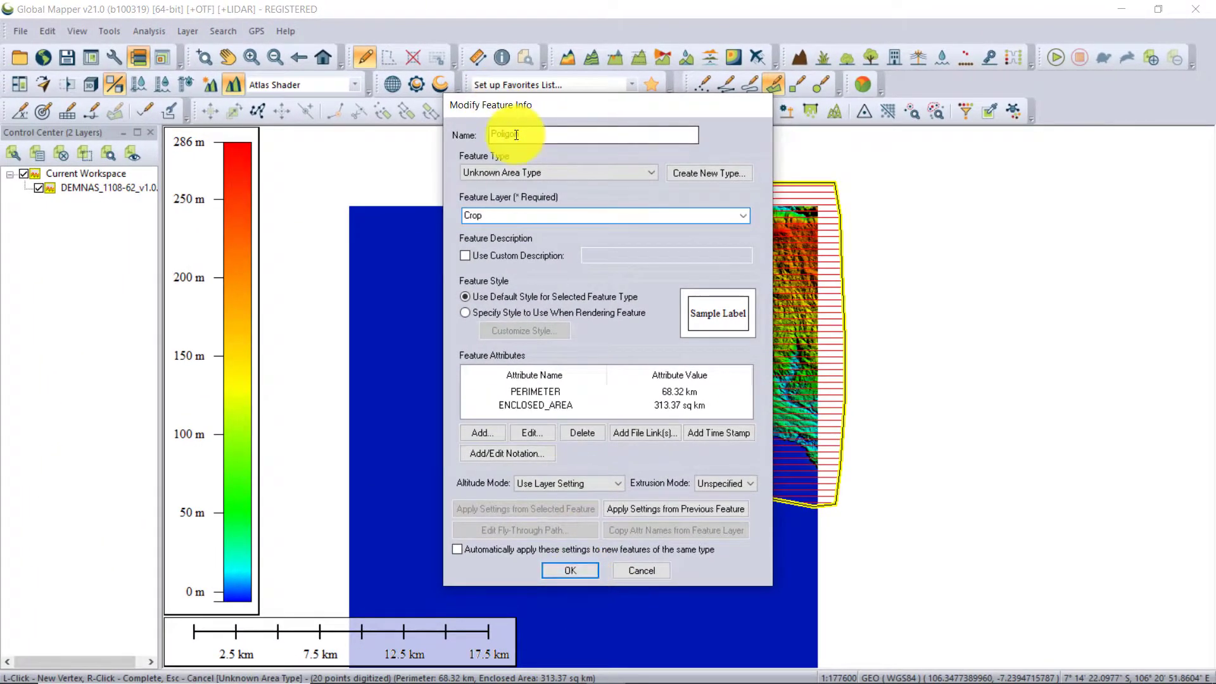
left_click(583, 573)
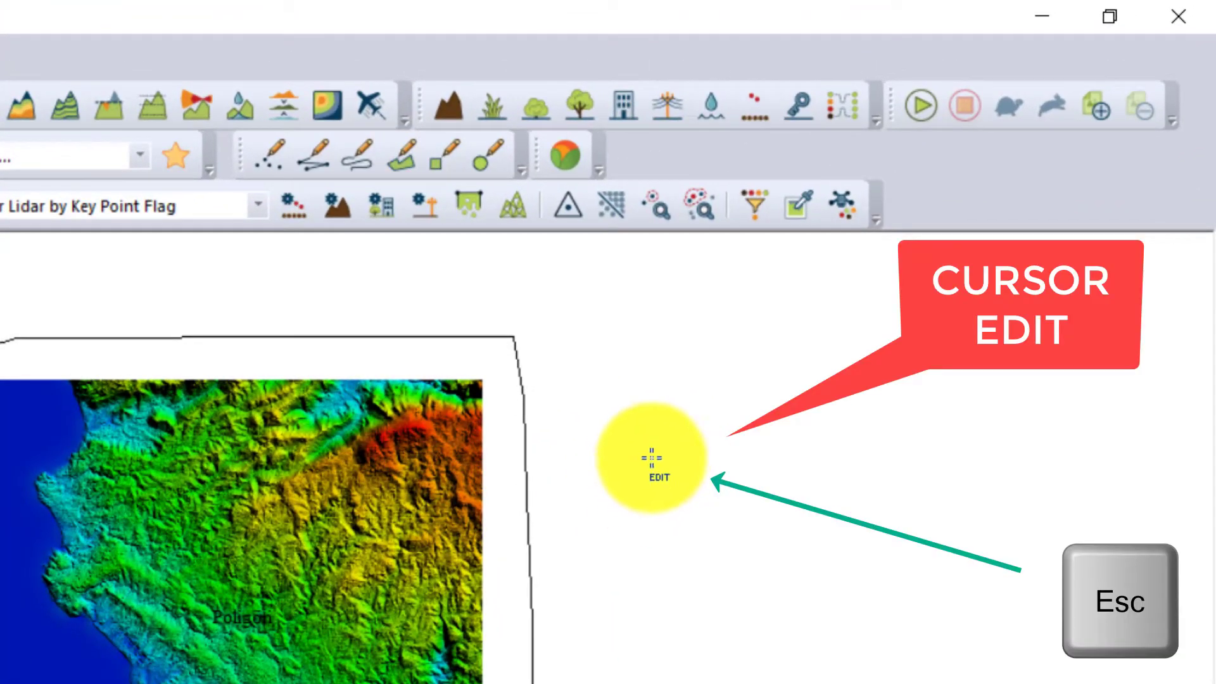
key("Escape")
Select the drawn polygon and crop the DEMNAS elevation layer to the currently selected polygon.
left_click_drag(603, 454, 523, 557)
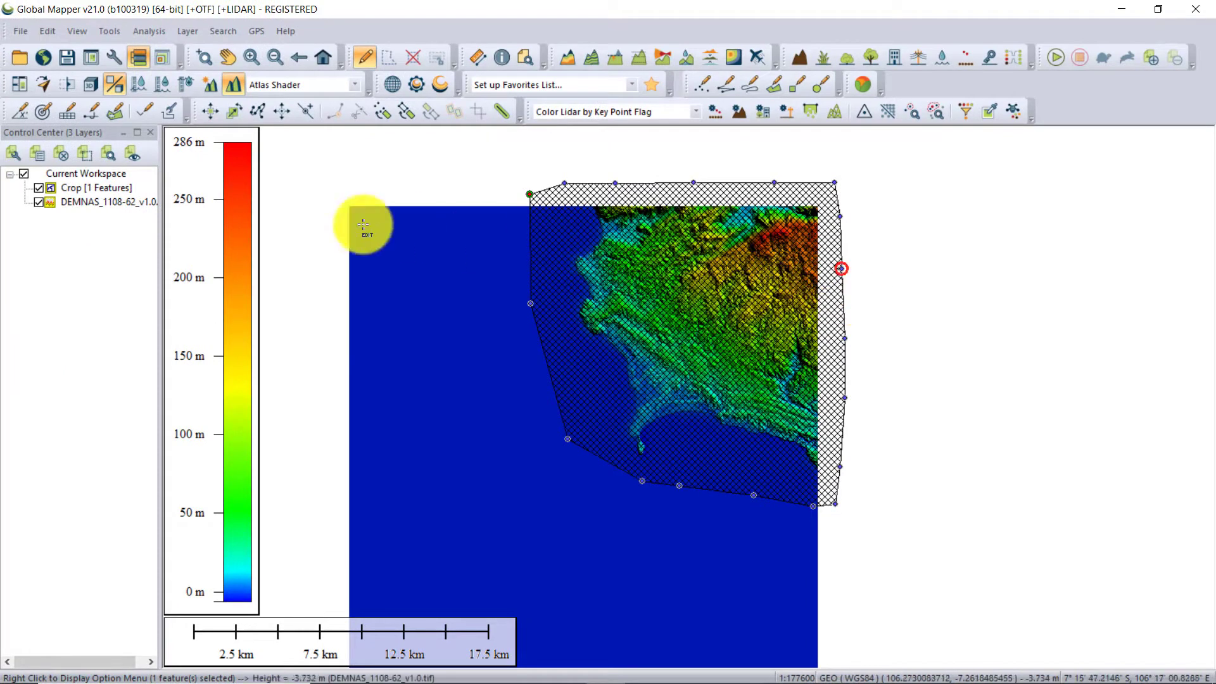
right_click(82, 200)
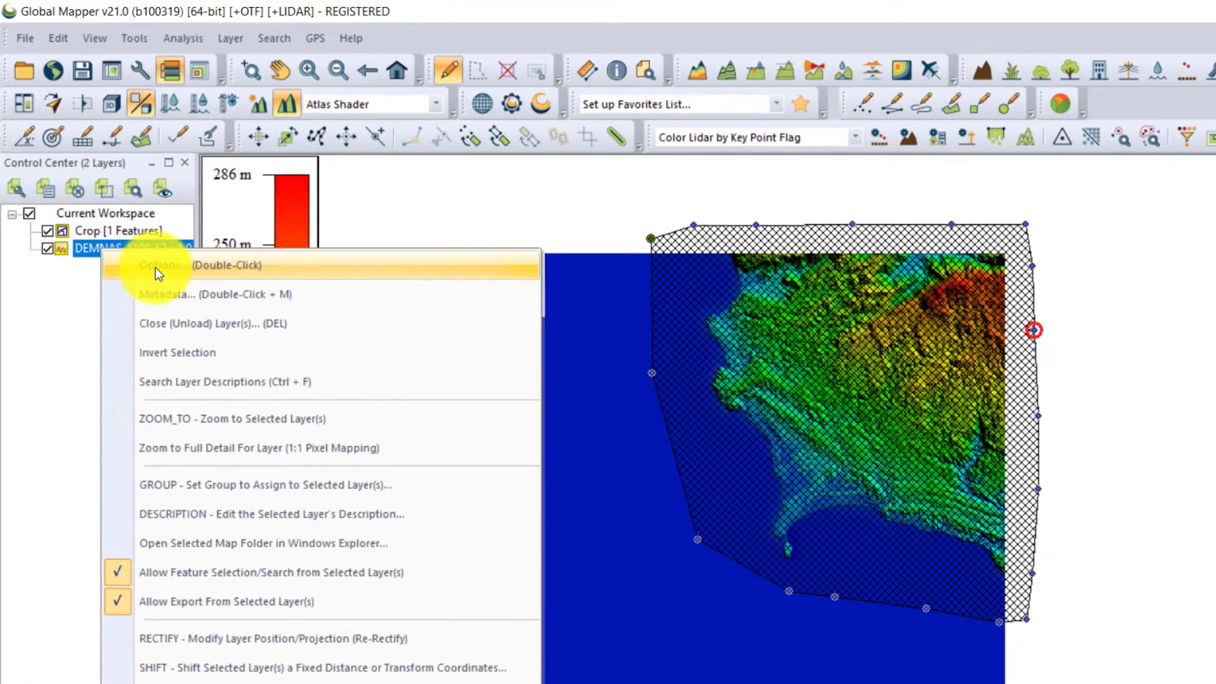
left_click(156, 268)
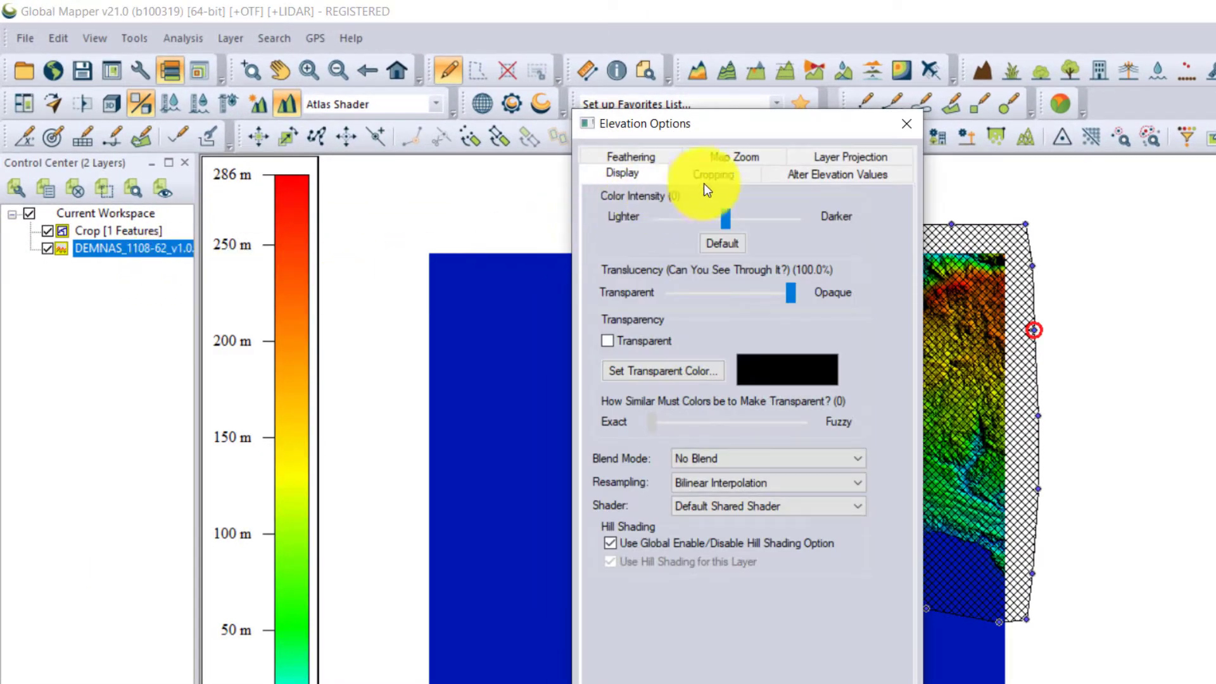
left_click(702, 177)
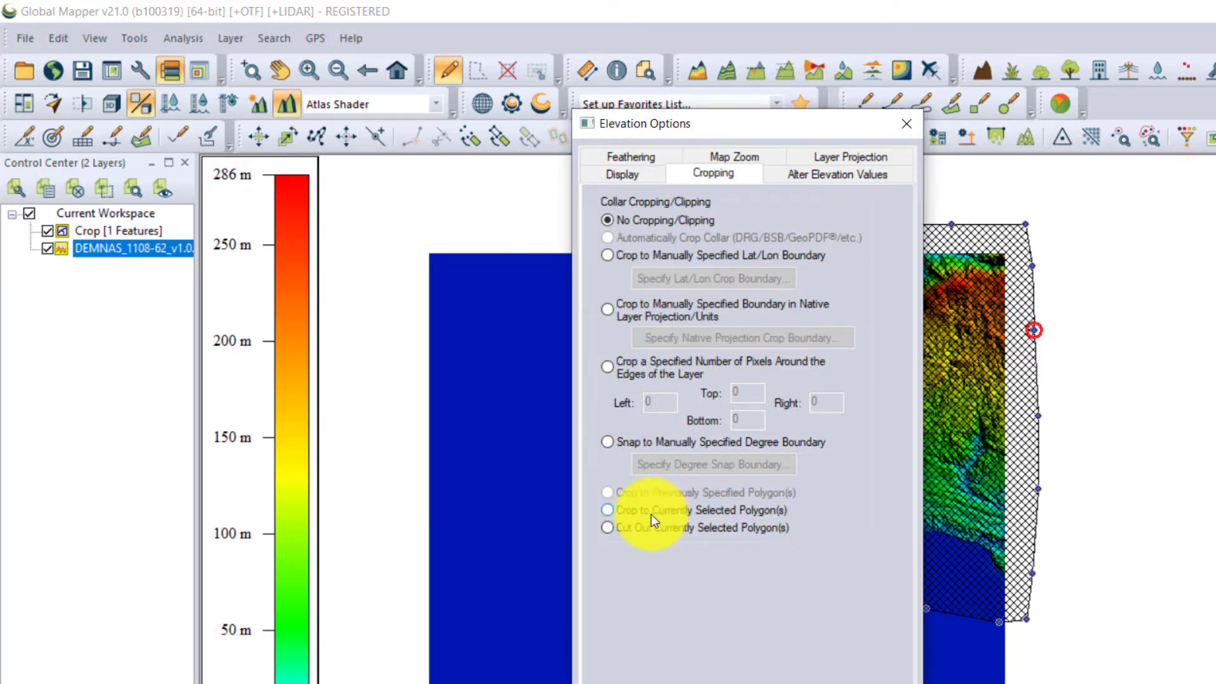
left_click(621, 511)
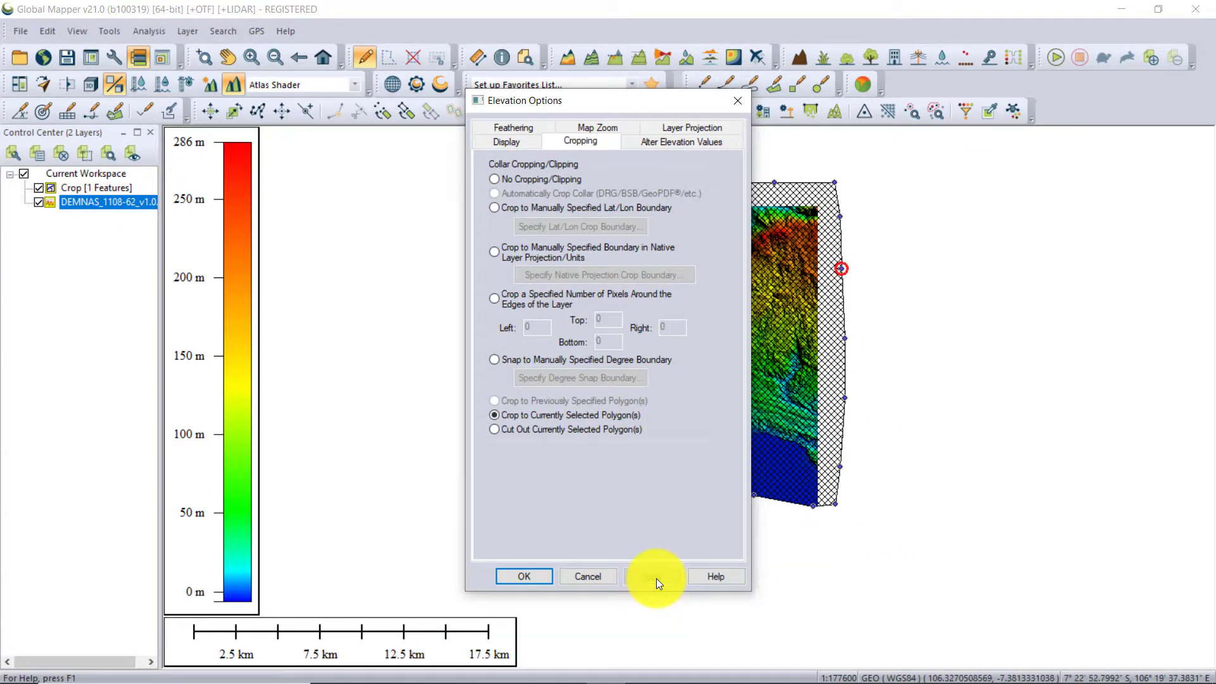
left_click(539, 575)
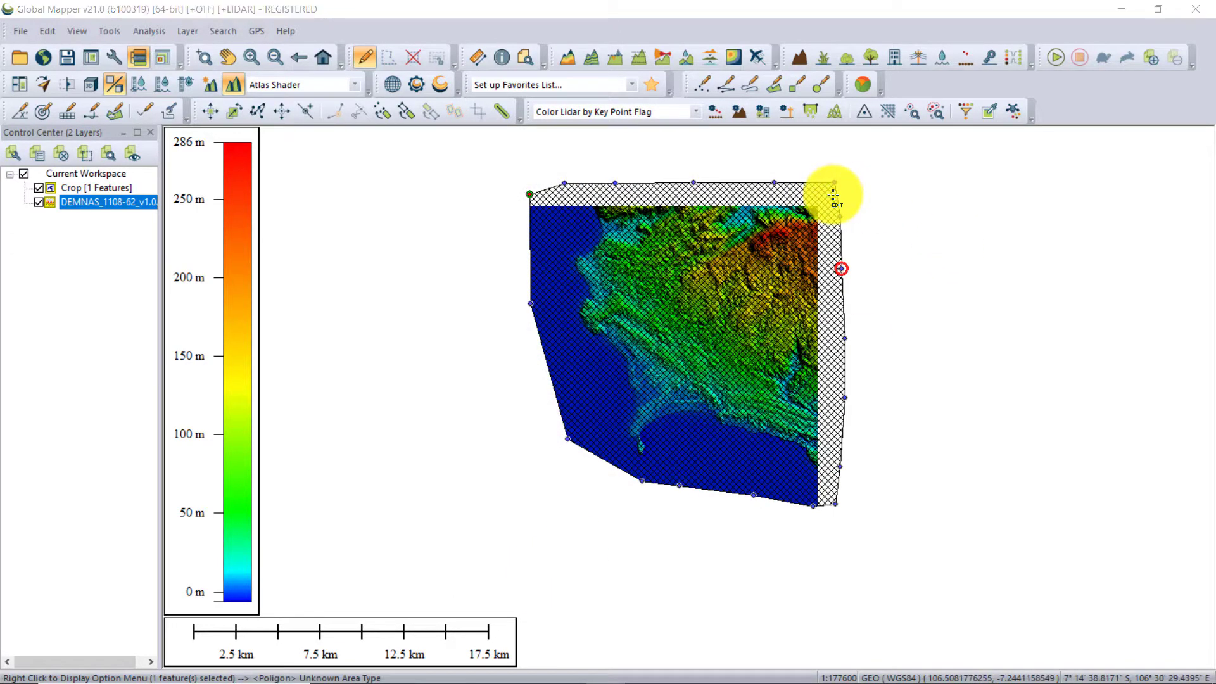
Delete the boundary polygon around the cropped terrain.
key("Delete")
left_click(566, 445)
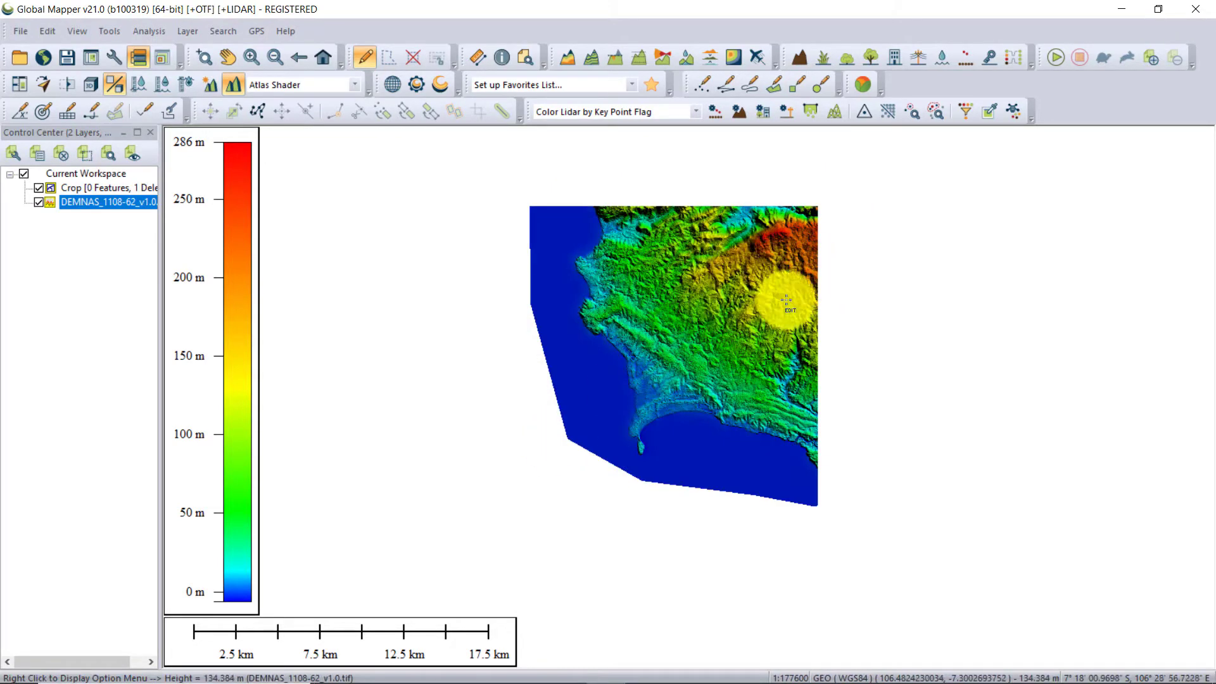
scroll(785, 298, "up", 2)
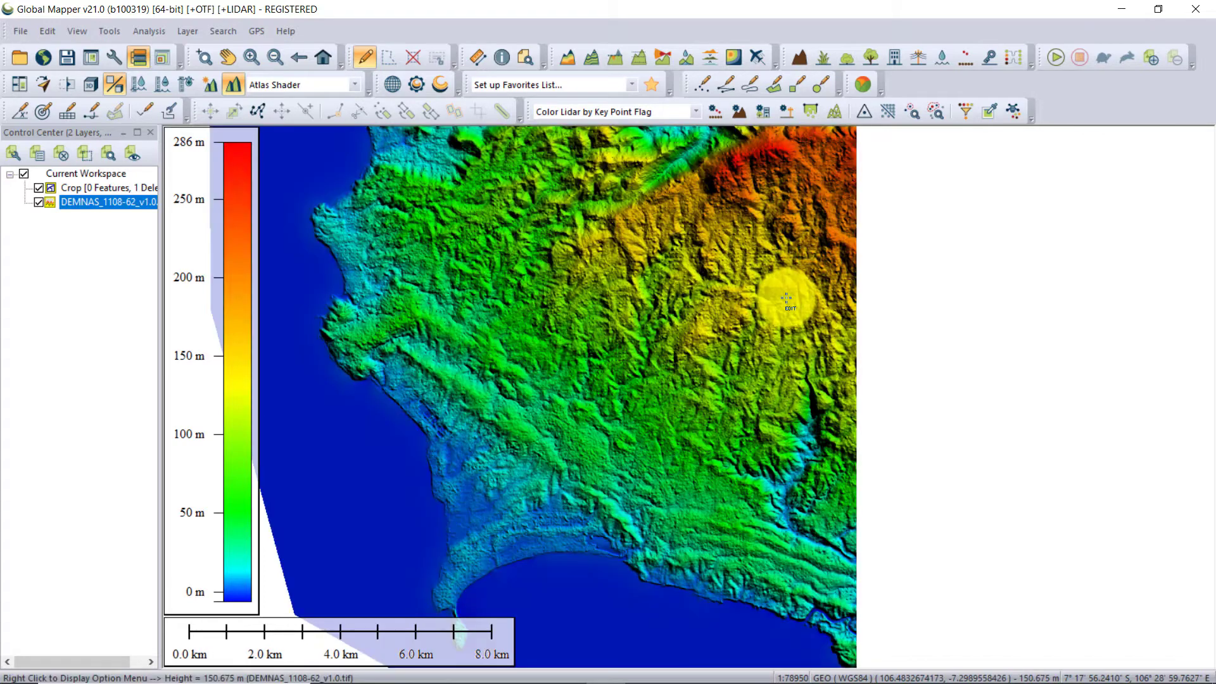
left_click_drag(546, 318, 657, 347)
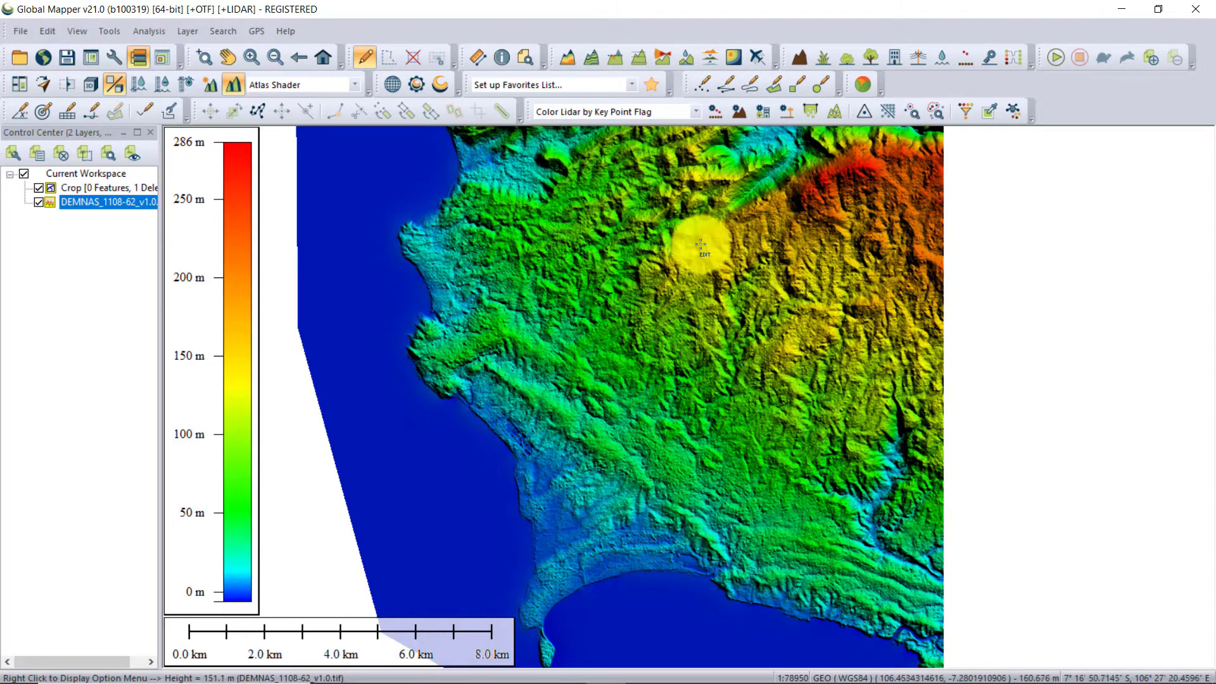
Generate contours from the terrain grid with a contour interval of 1 meter.
left_click(150, 32)
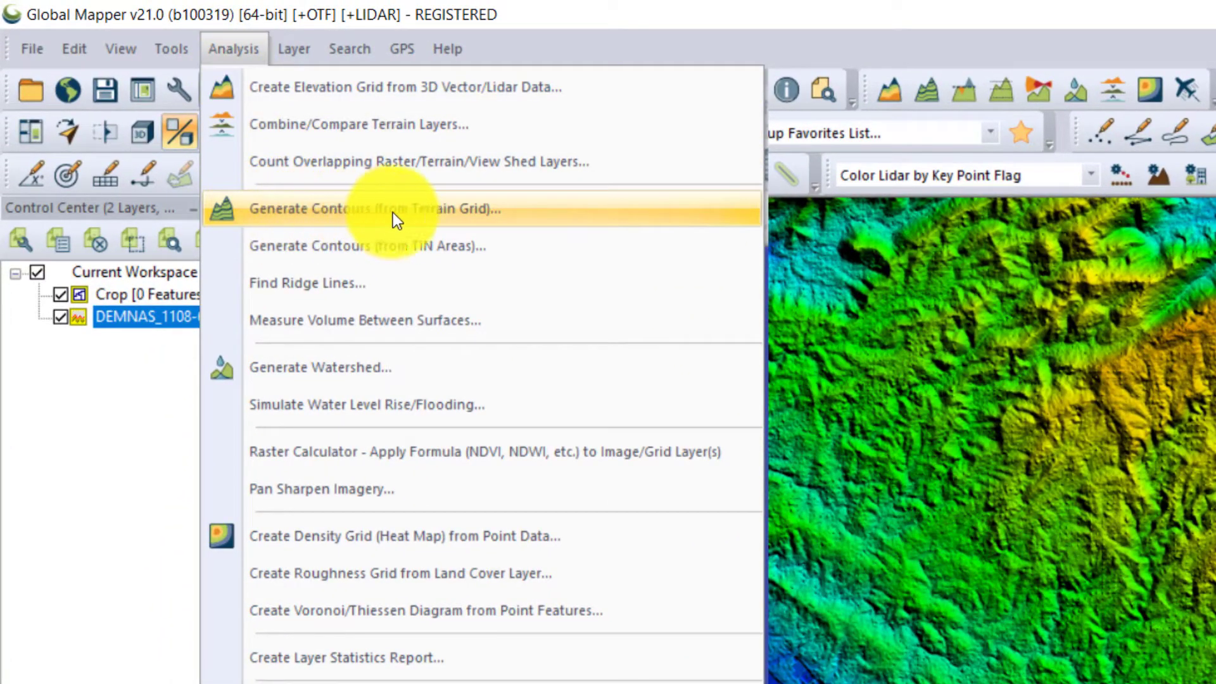
left_click(450, 209)
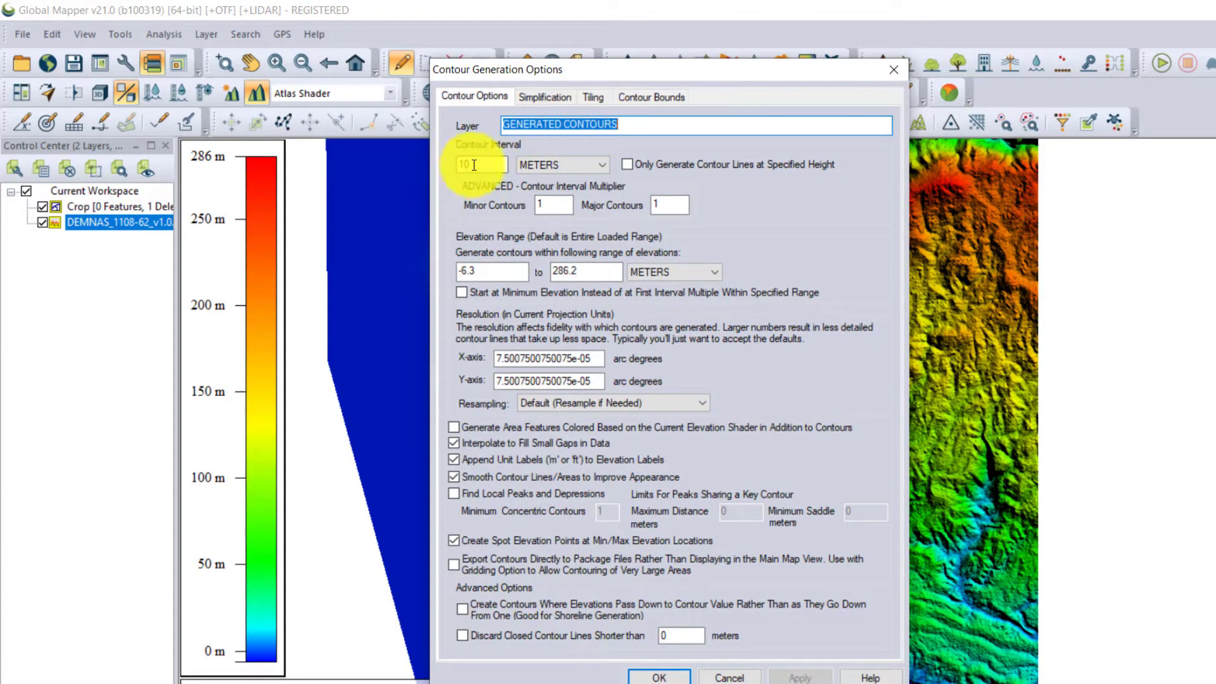
double_click(481, 164)
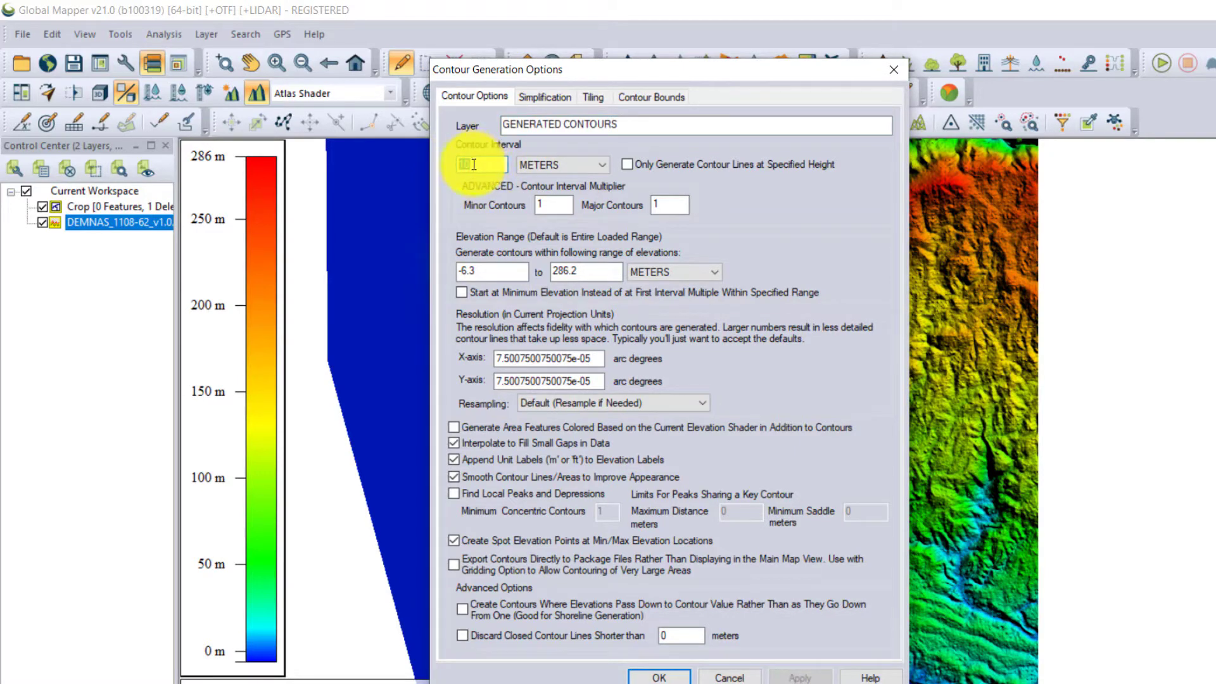
type("1")
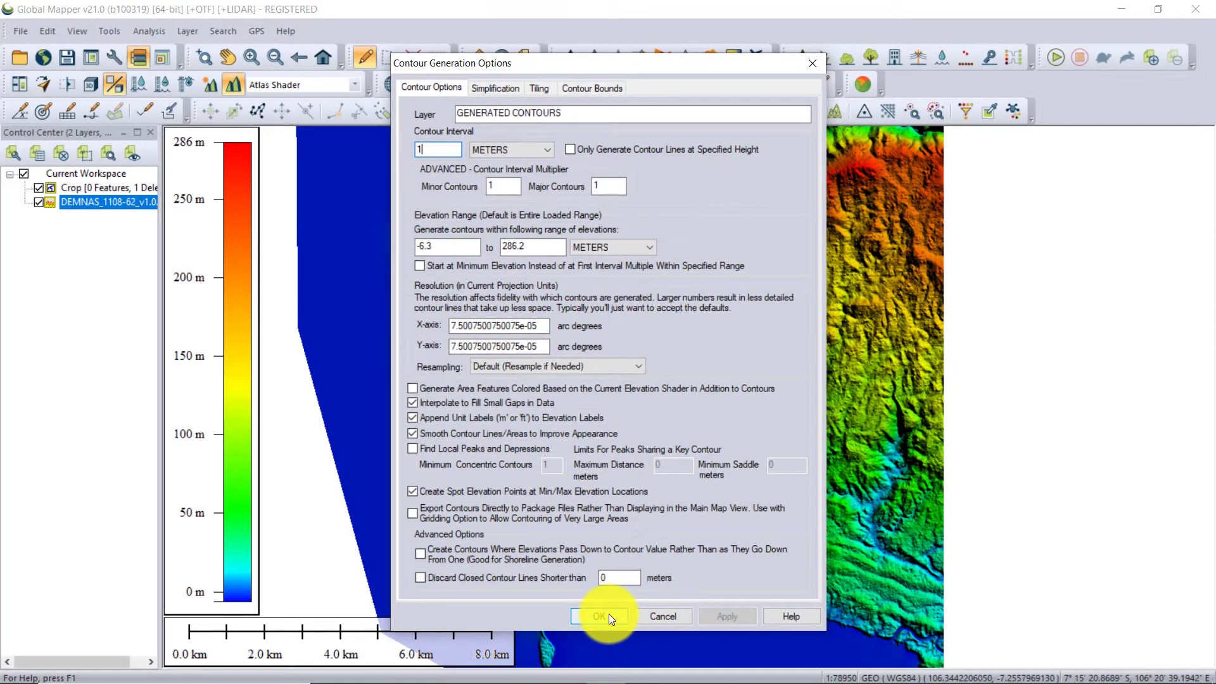
left_click(609, 614)
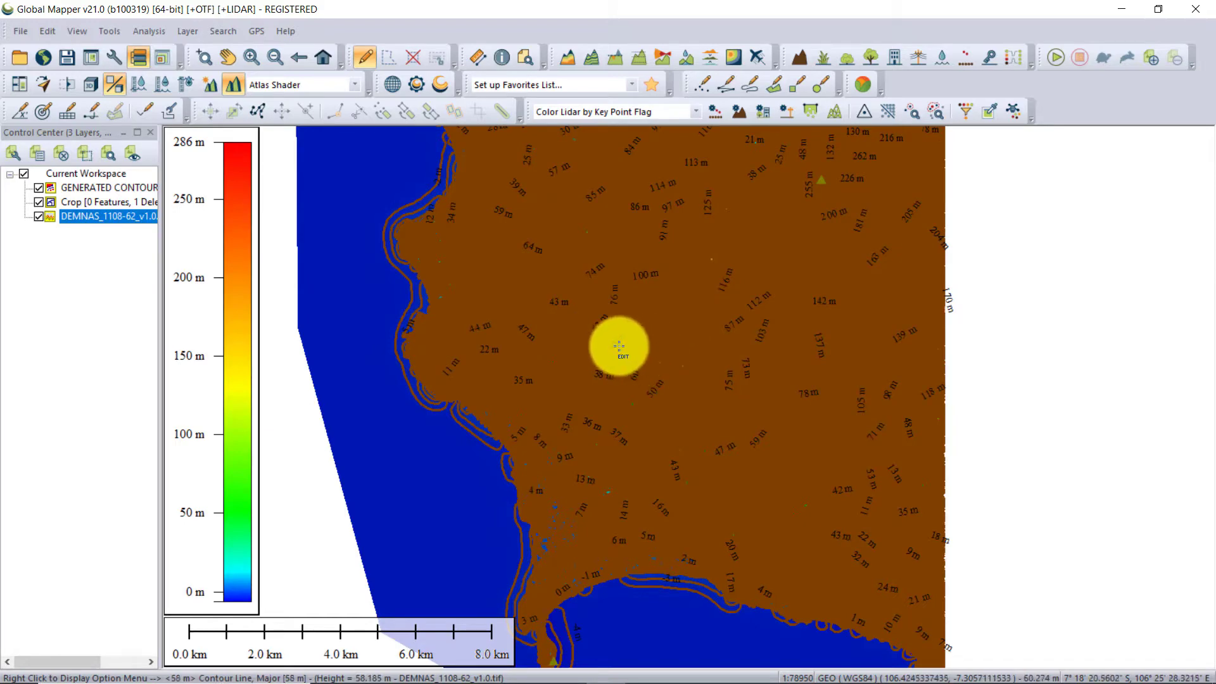
Examine the generated contour lines and their elevation labels up close and across the whole cropped area.
scroll(619, 346, "up", 2)
scroll(619, 346, "up", 2)
scroll(619, 346, "up", 1)
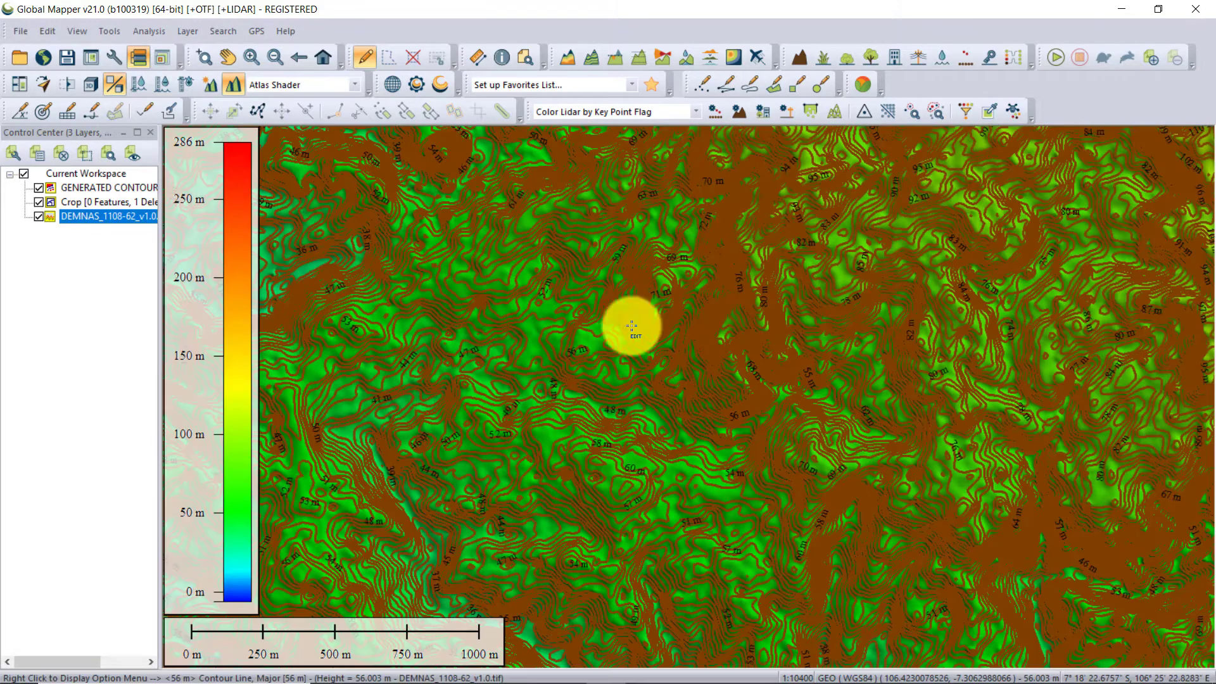
left_click_drag(744, 274, 652, 264)
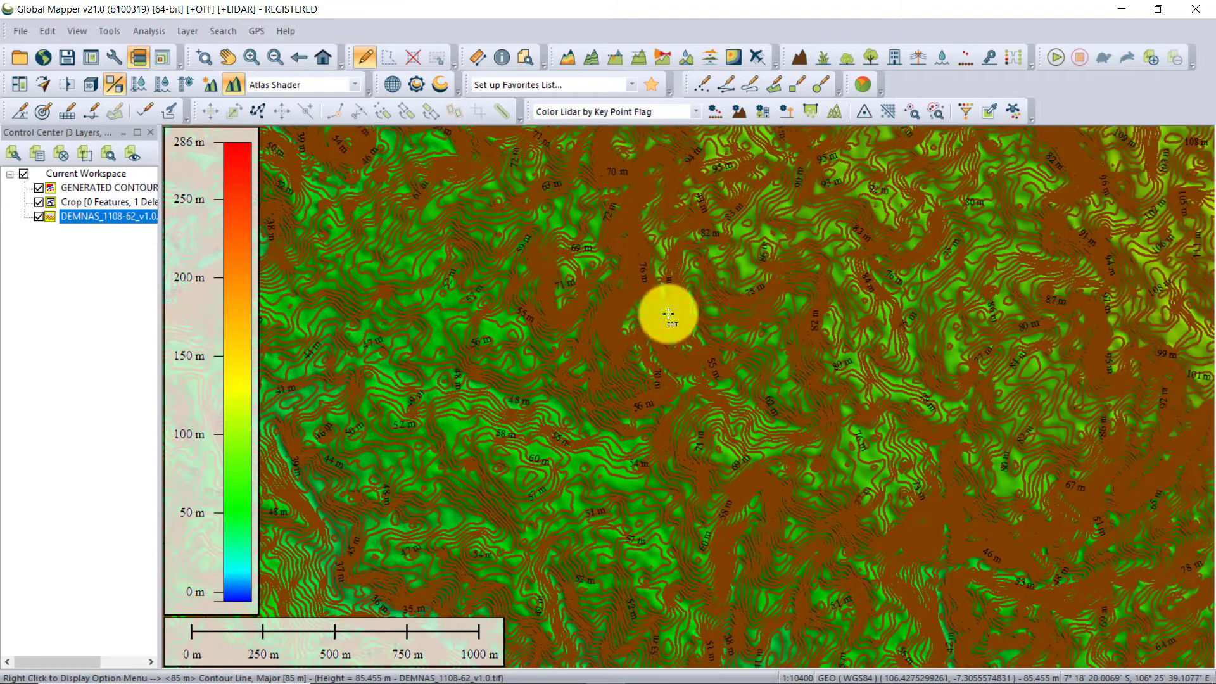
left_click_drag(817, 331, 708, 348)
left_click_drag(890, 283, 775, 488)
left_click_drag(516, 272, 815, 429)
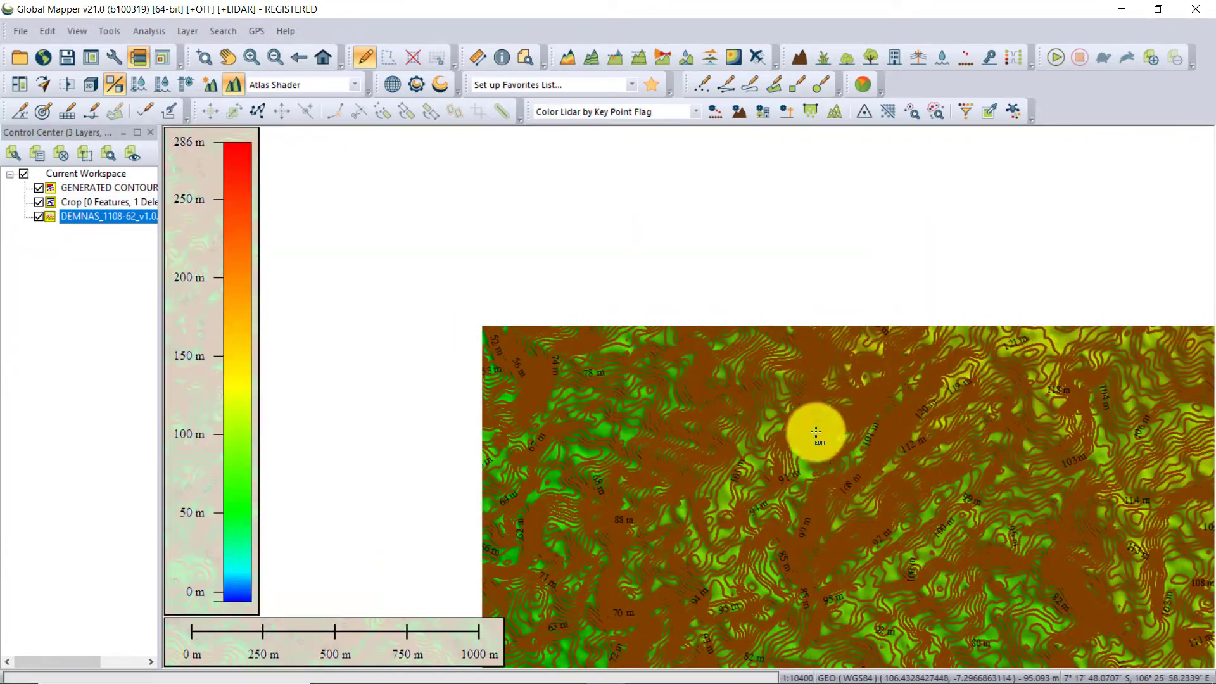
left_click_drag(594, 279, 909, 420)
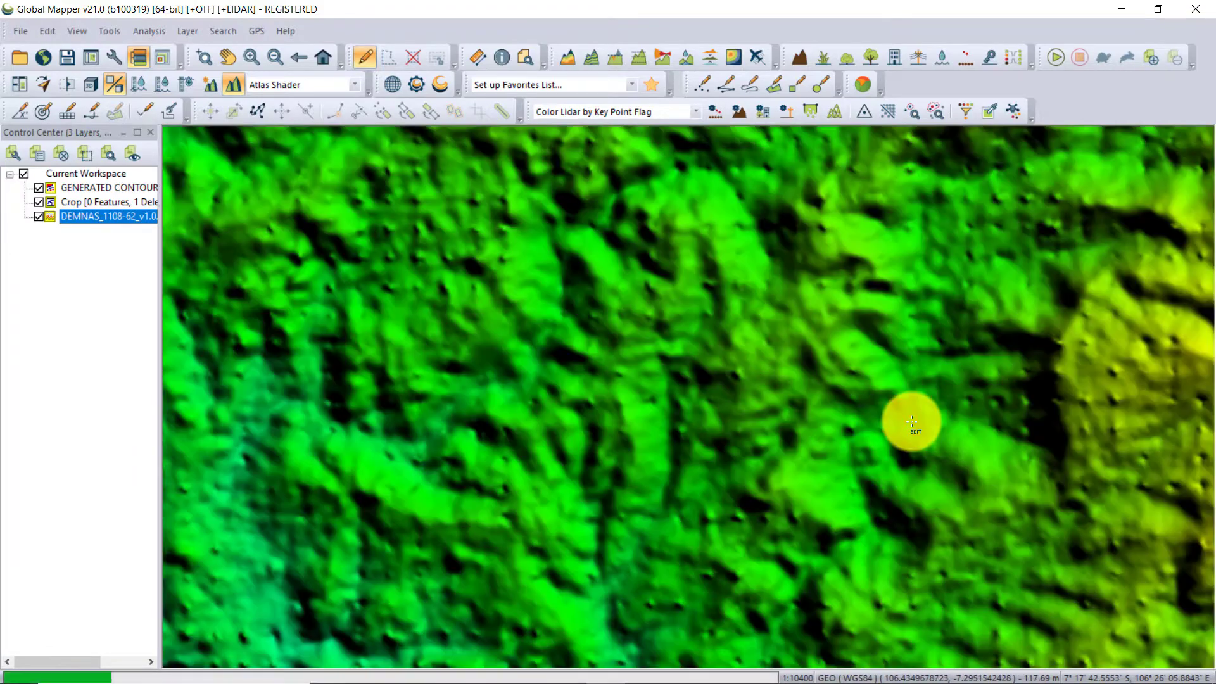
scroll(667, 257, "down", 3)
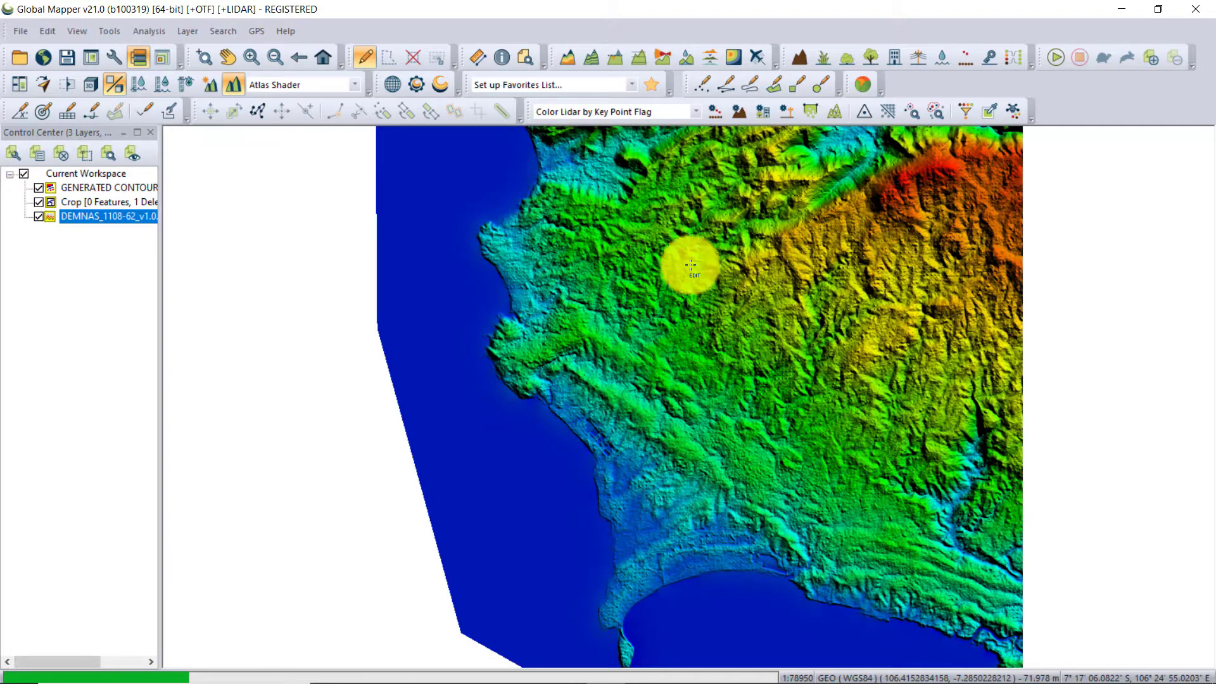
left_click_drag(754, 285, 664, 356)
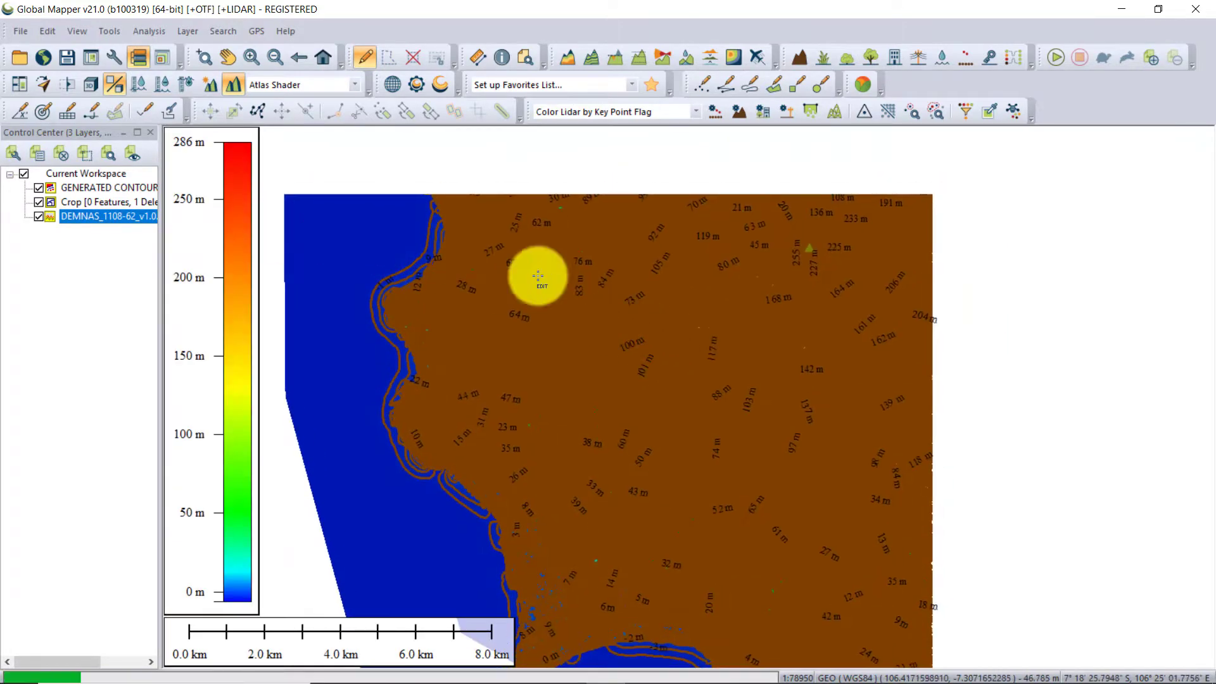
Hide the DEMNAS elevation layer and the Crop layer so only the generated contours are displayed.
left_click(39, 215)
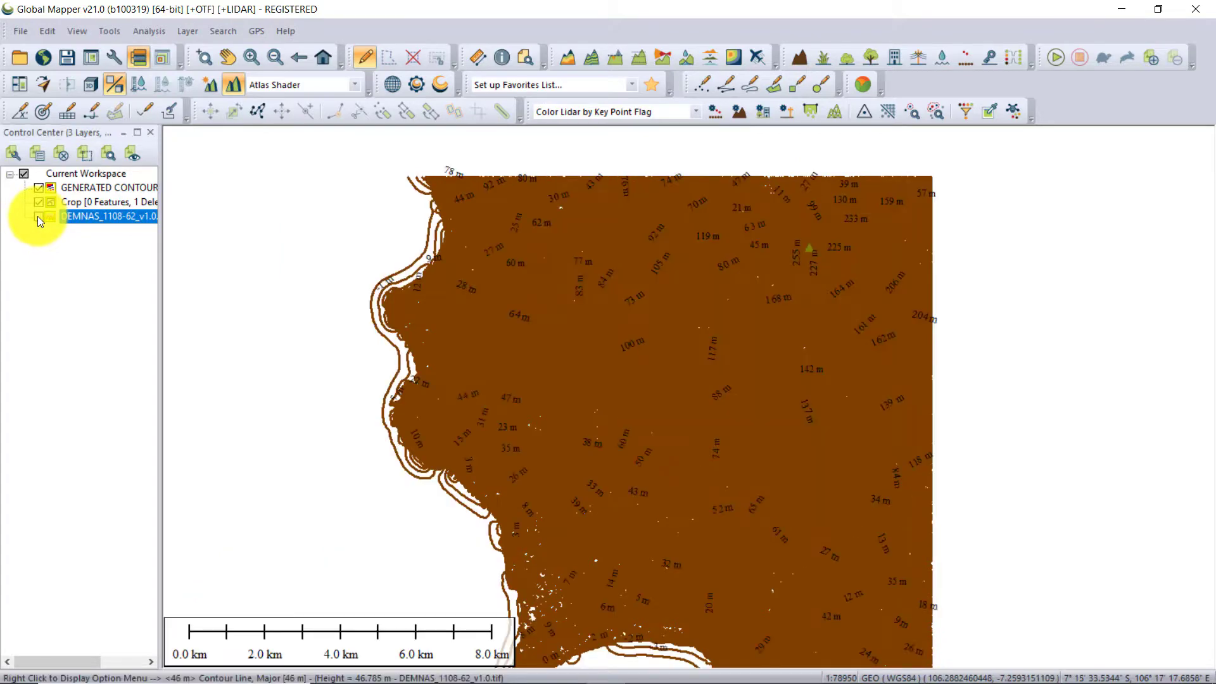
left_click(39, 202)
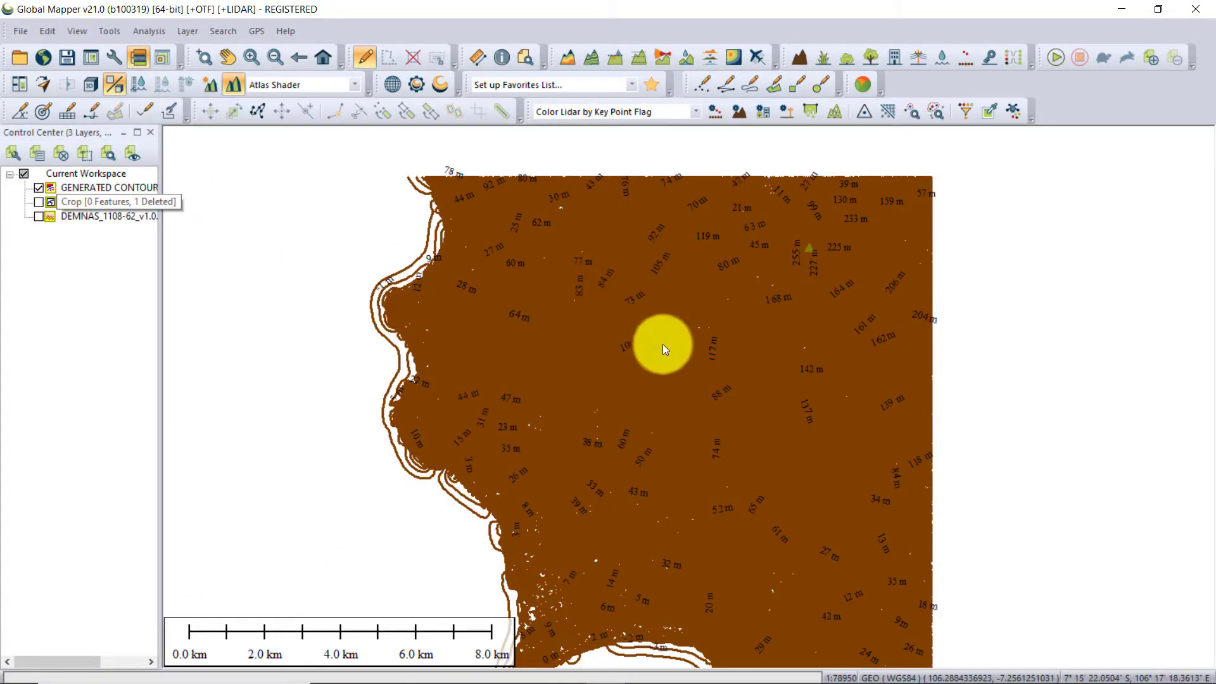
scroll(662, 344, "up", 3)
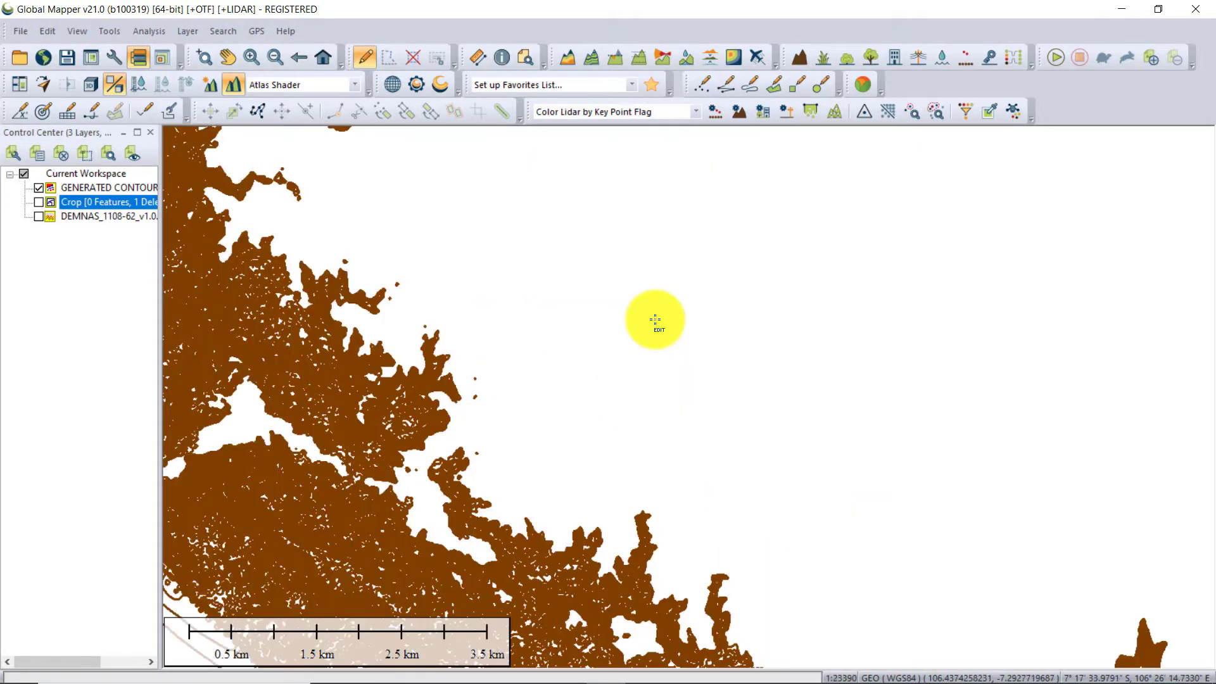
Examine the contour lines and elevation labels up close along the northern part of the cropped area.
scroll(655, 320, "up", 4)
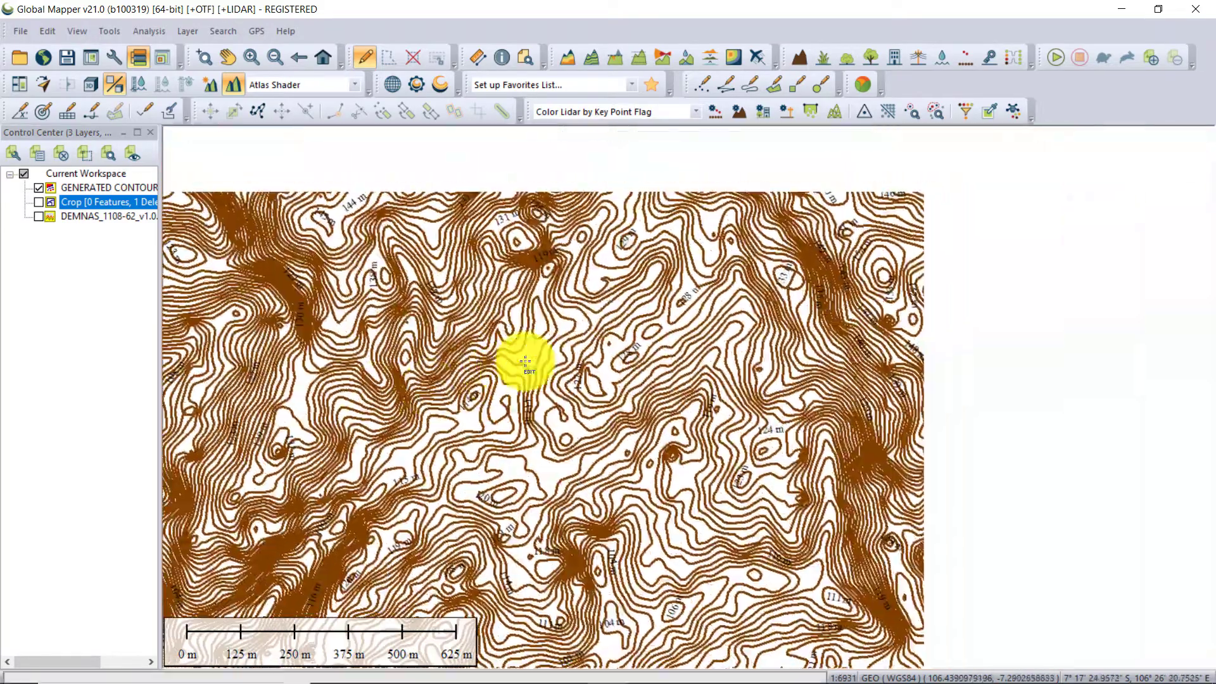
left_click_drag(525, 361, 497, 375)
left_click_drag(713, 296, 500, 443)
left_click_drag(684, 341, 836, 415)
left_click_drag(591, 348, 939, 298)
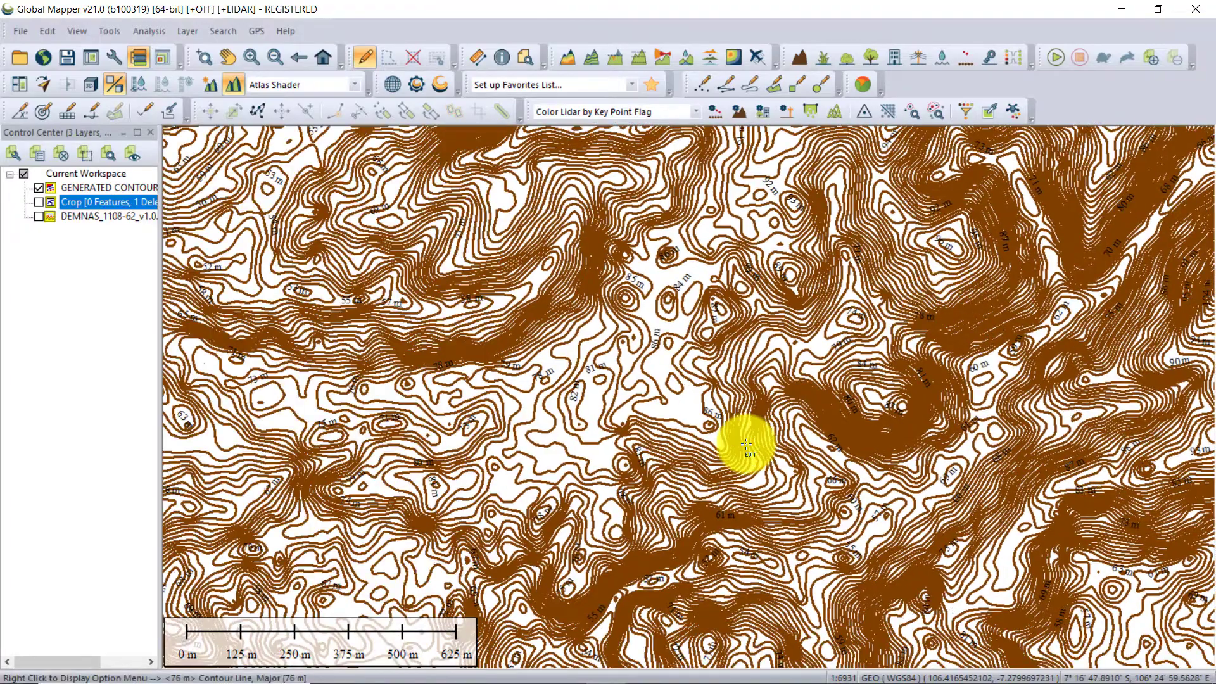
left_click_drag(746, 444, 925, 249)
left_click_drag(652, 331, 671, 487)
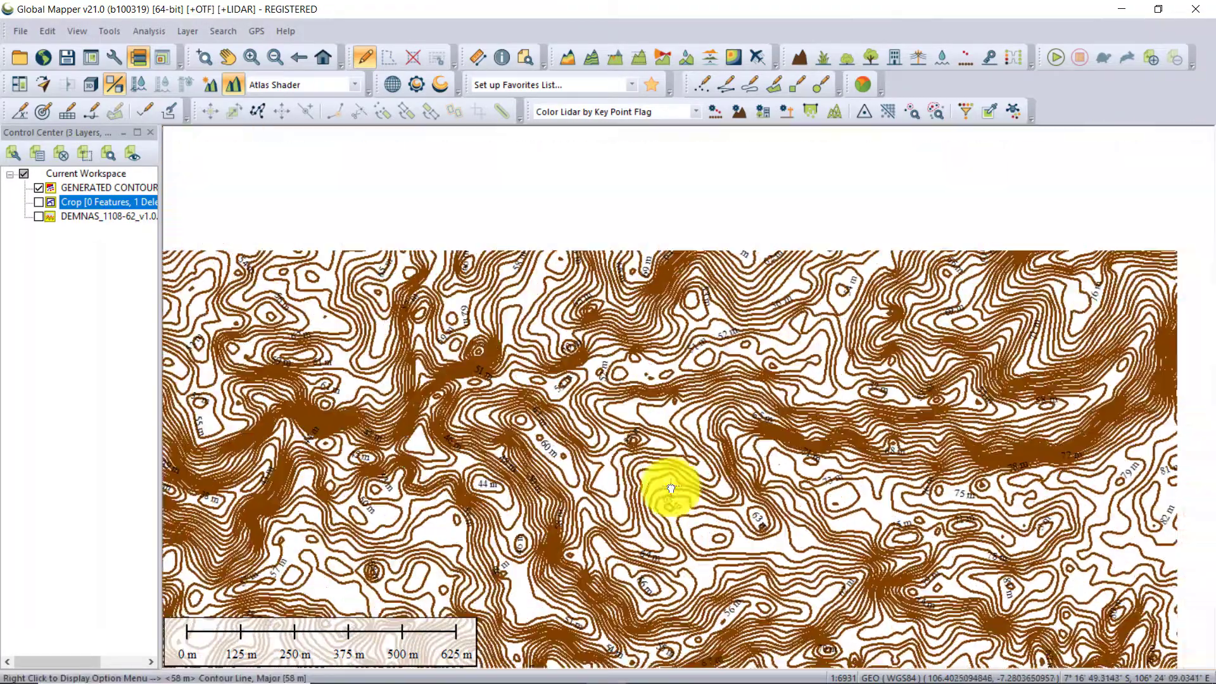
scroll(618, 407, "down", 4)
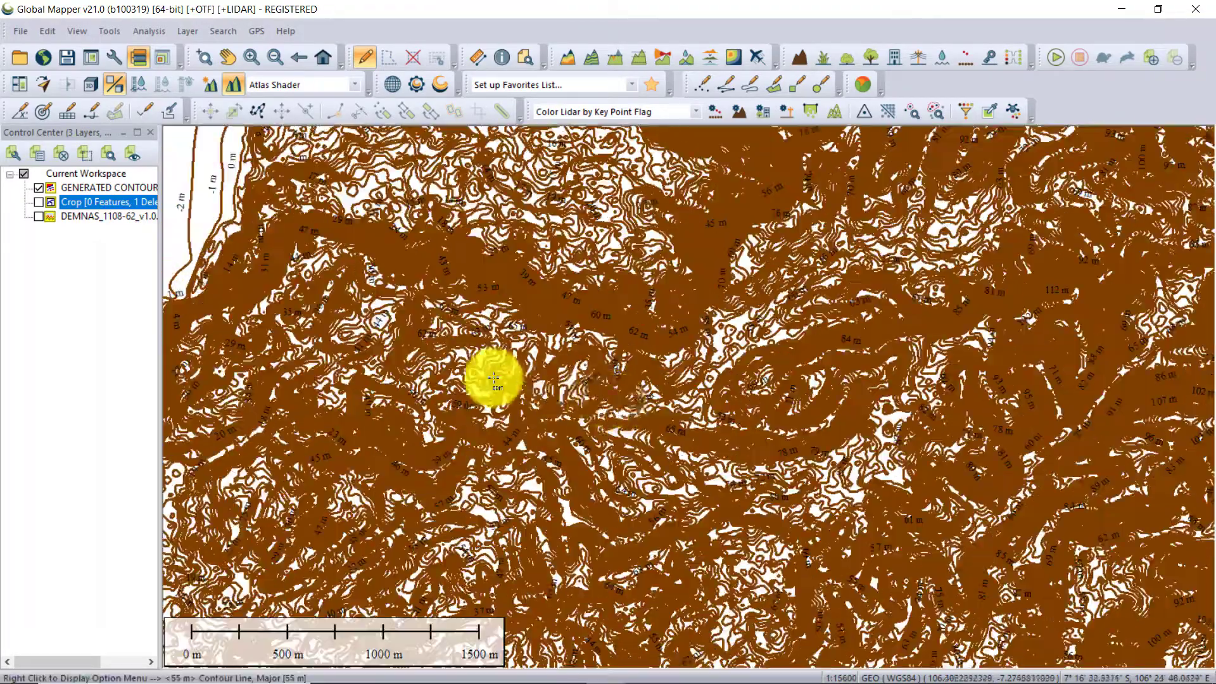
left_click_drag(491, 380, 548, 398)
scroll(475, 320, "up", 4)
left_click_drag(918, 380, 513, 399)
left_click_drag(960, 337, 695, 283)
left_click_drag(874, 315, 532, 472)
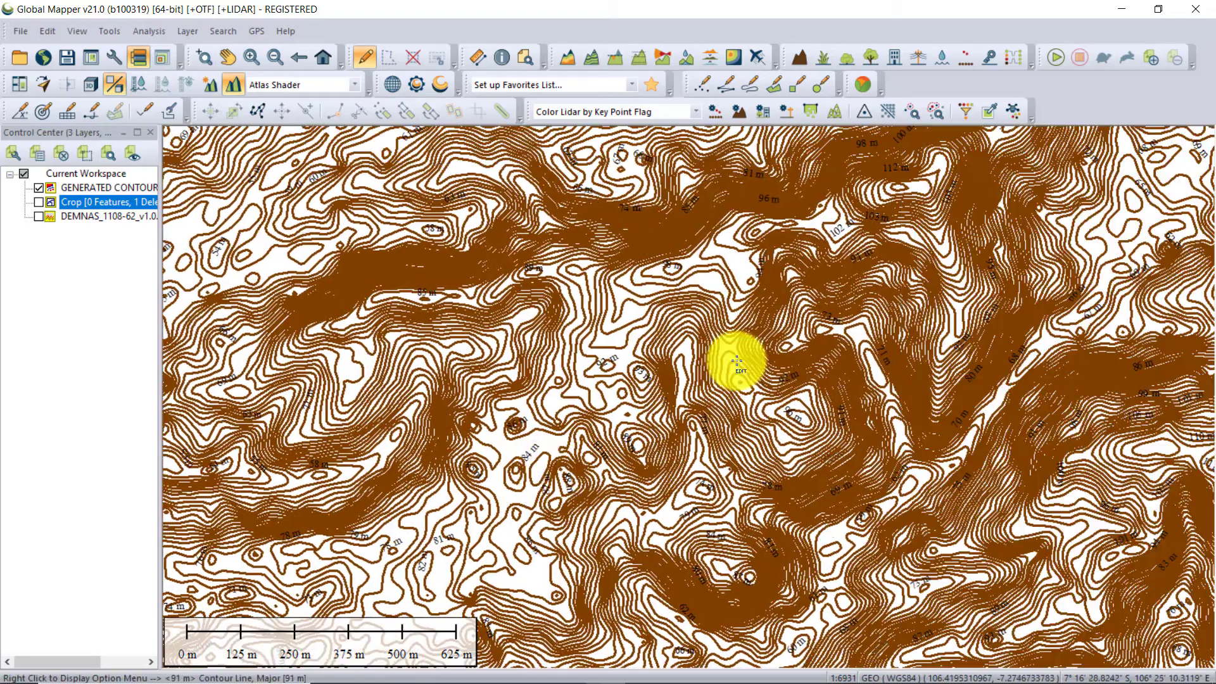
left_click_drag(989, 275, 652, 406)
left_click_drag(822, 409, 684, 453)
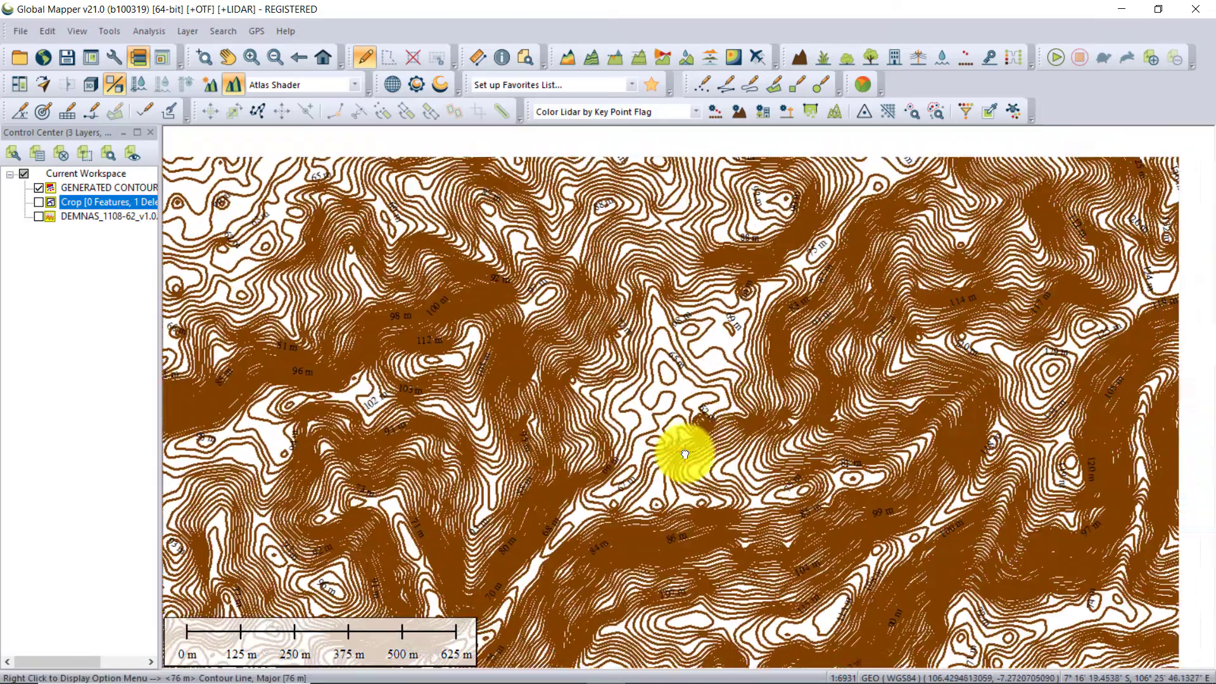
left_click_drag(986, 229, 847, 335)
scroll(846, 335, "down", 2)
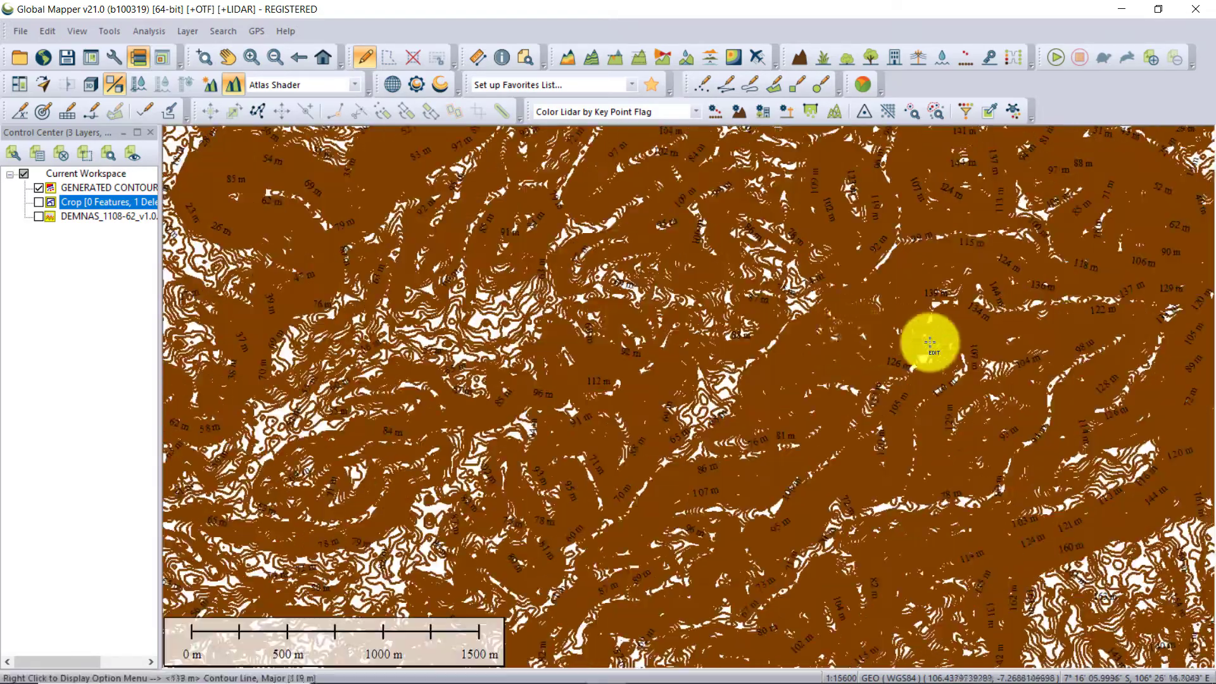
scroll(930, 342, "down", 2)
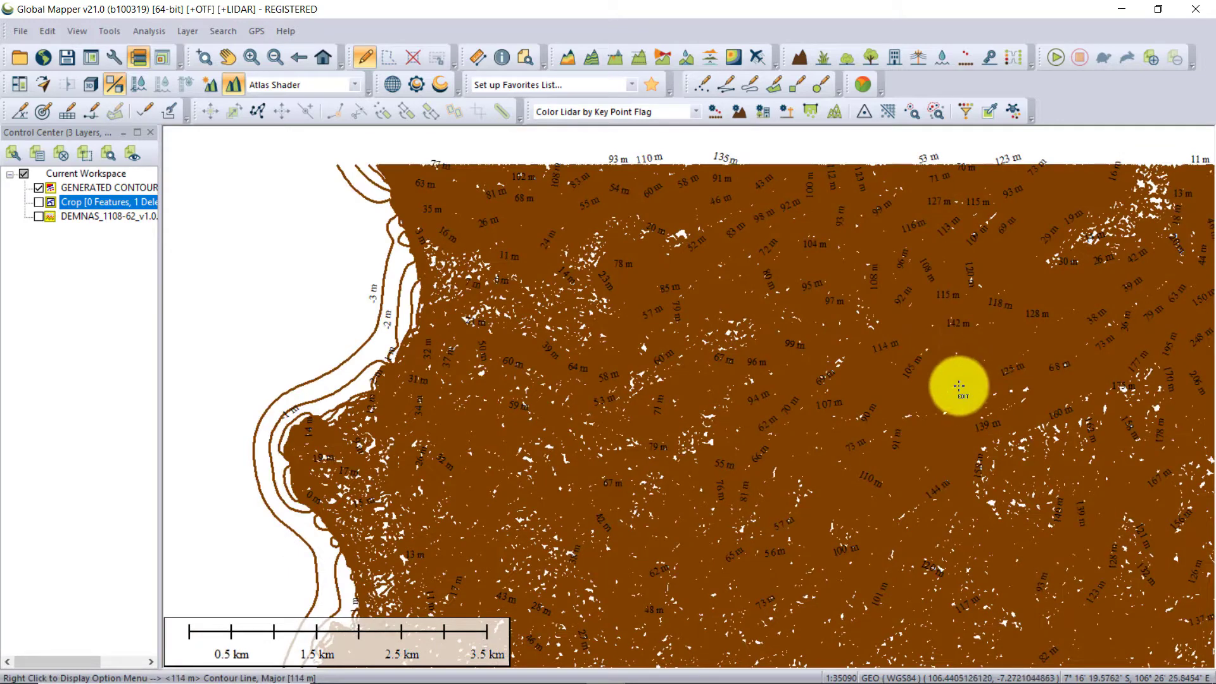
Inspect the contours along the eastern side and southern coast, and view the full extent of the contour layer.
left_click_drag(1045, 286, 683, 355)
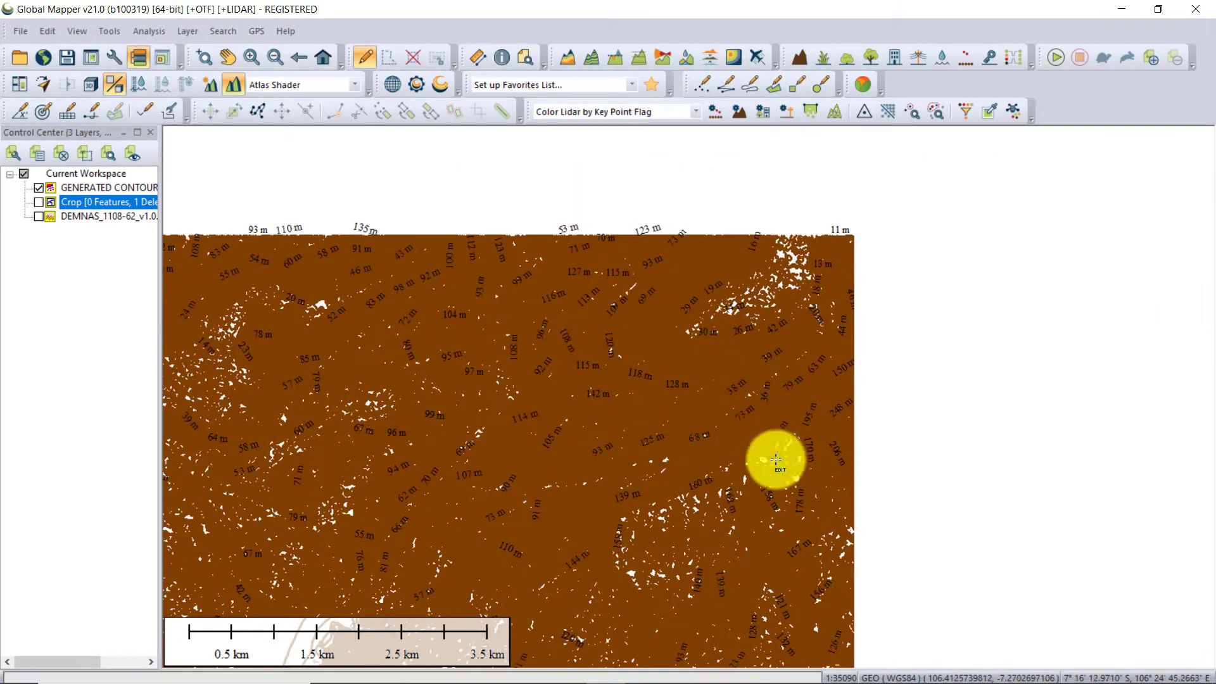
left_click_drag(729, 504, 769, 161)
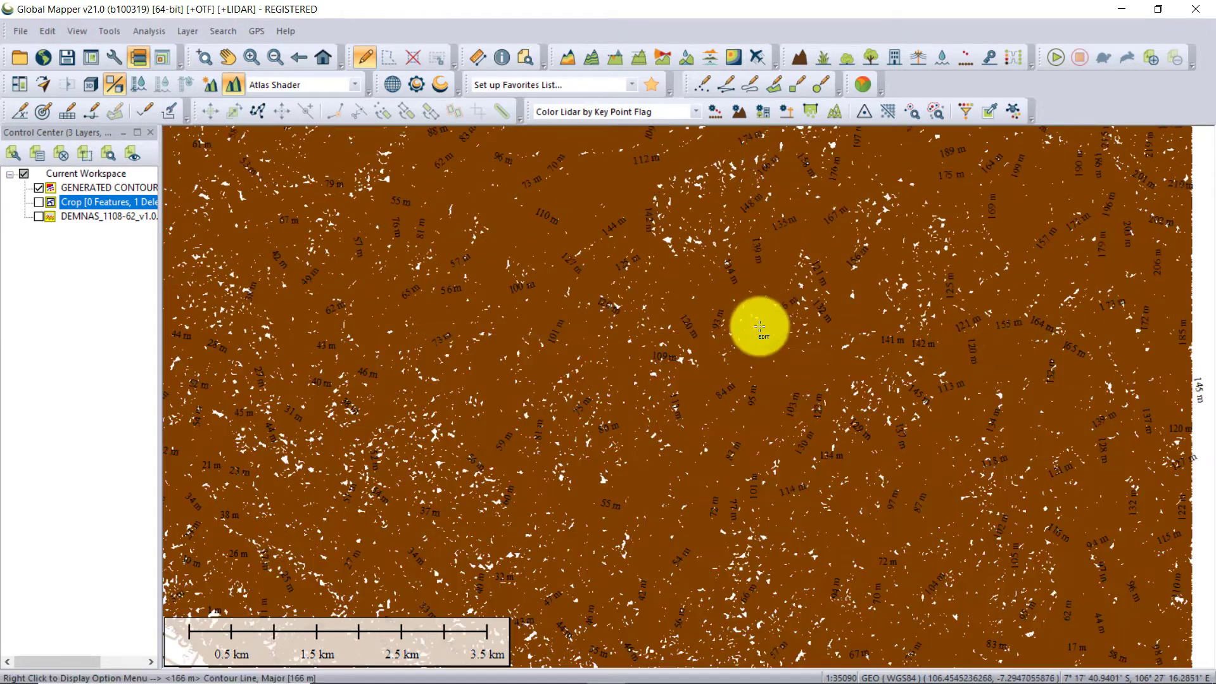
left_click_drag(669, 463, 783, 190)
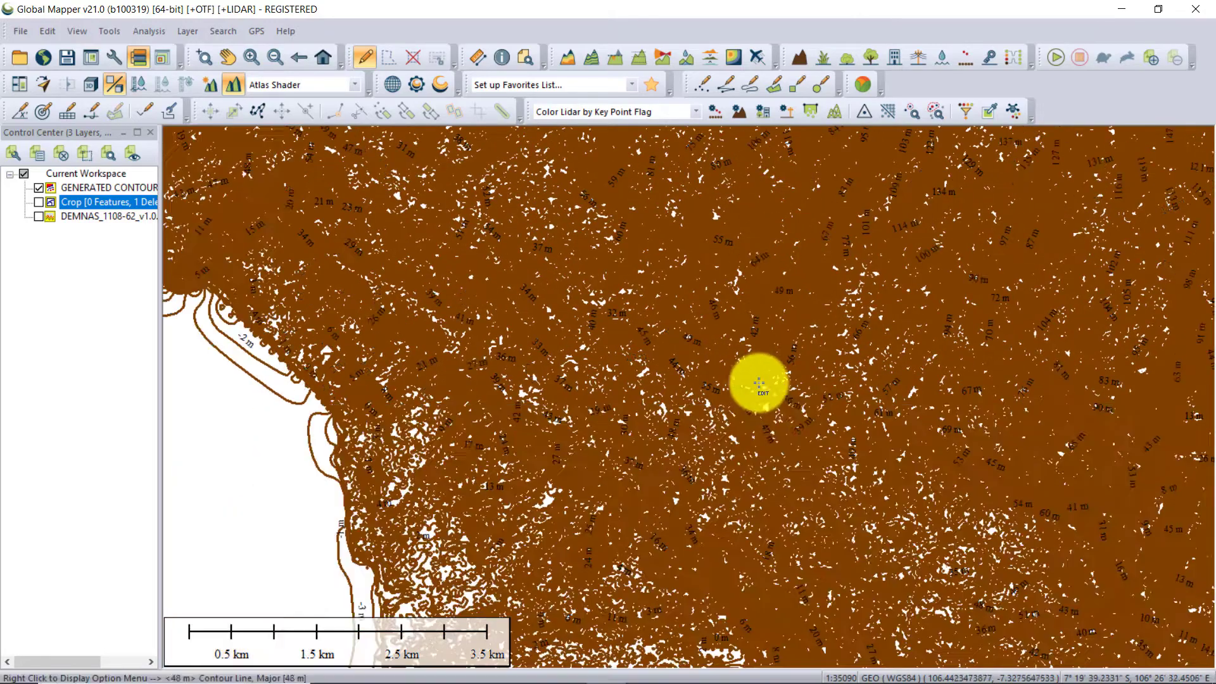
left_click_drag(783, 408, 706, 236)
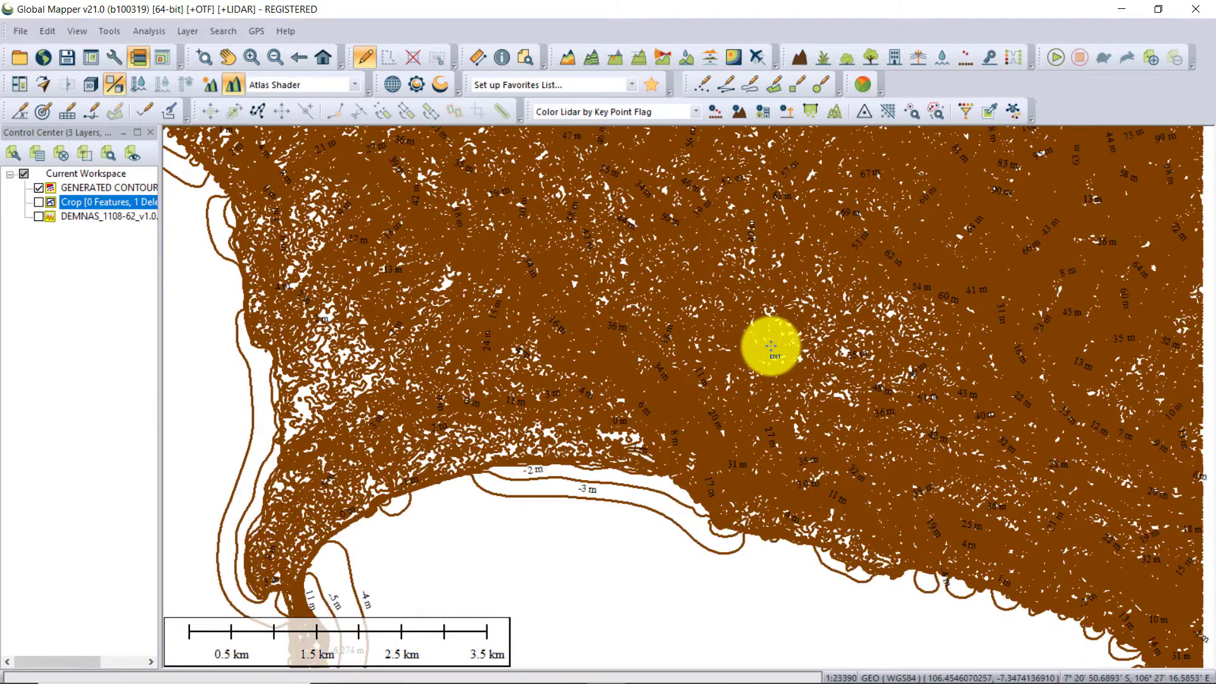
scroll(771, 345, "up", 4)
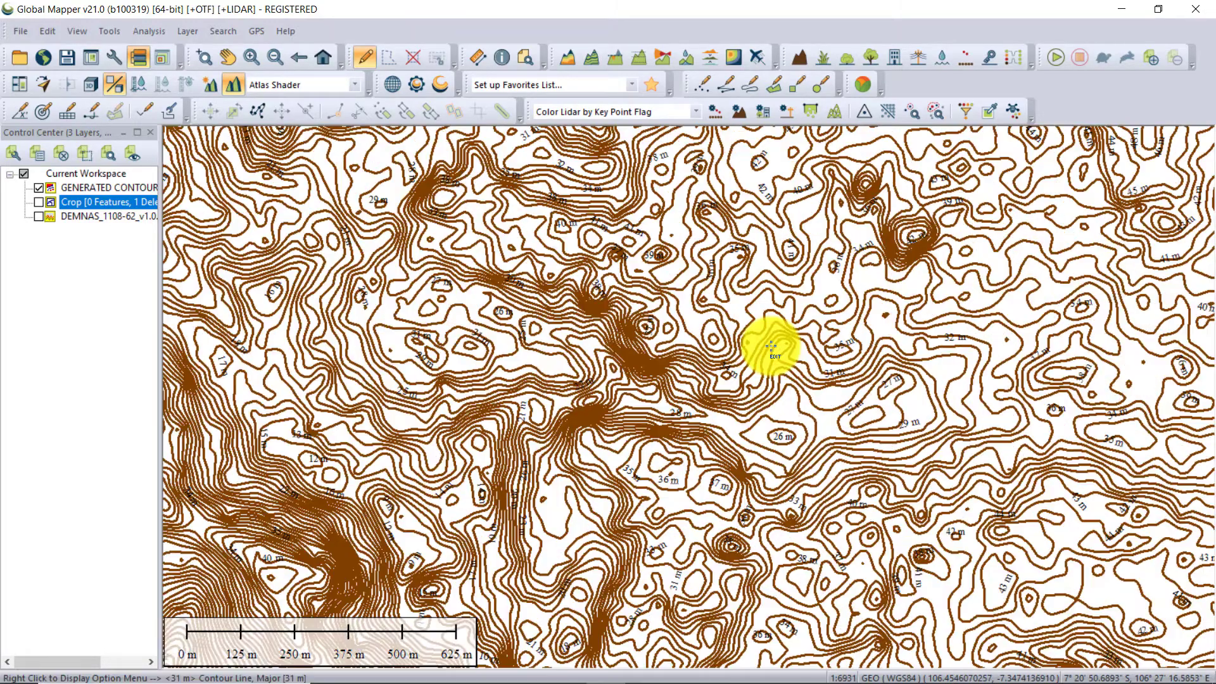
scroll(771, 346, "down", 3)
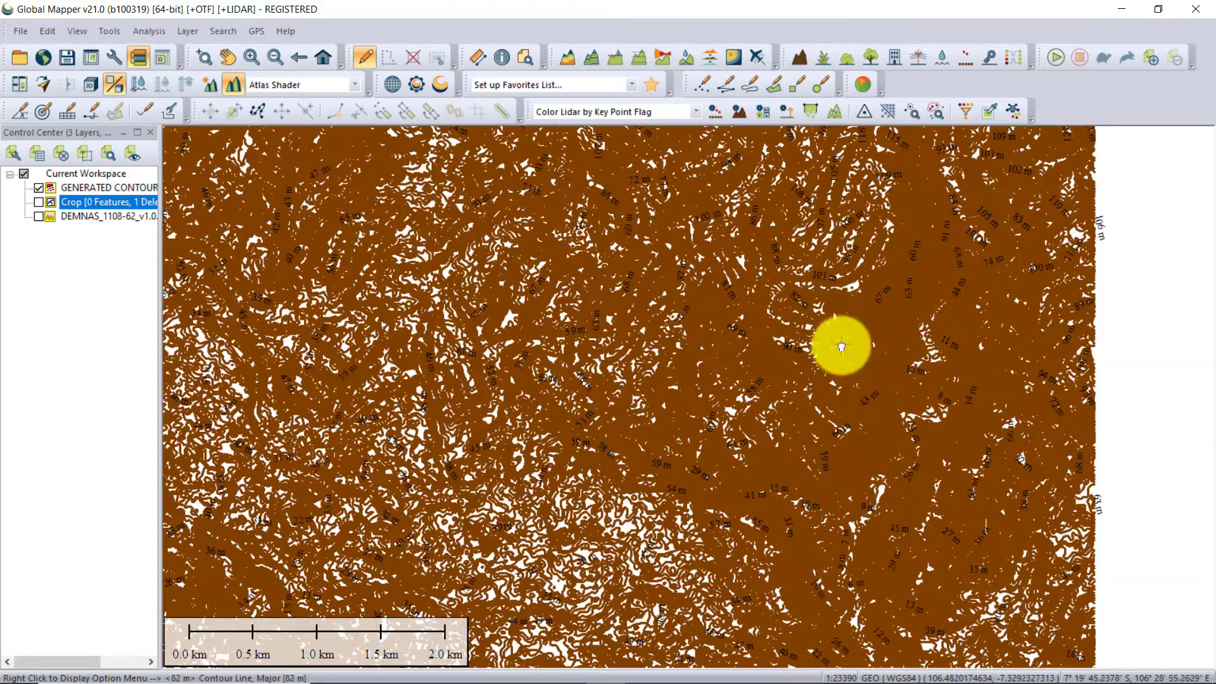
left_click_drag(841, 346, 877, 505)
left_click_drag(852, 317, 950, 403)
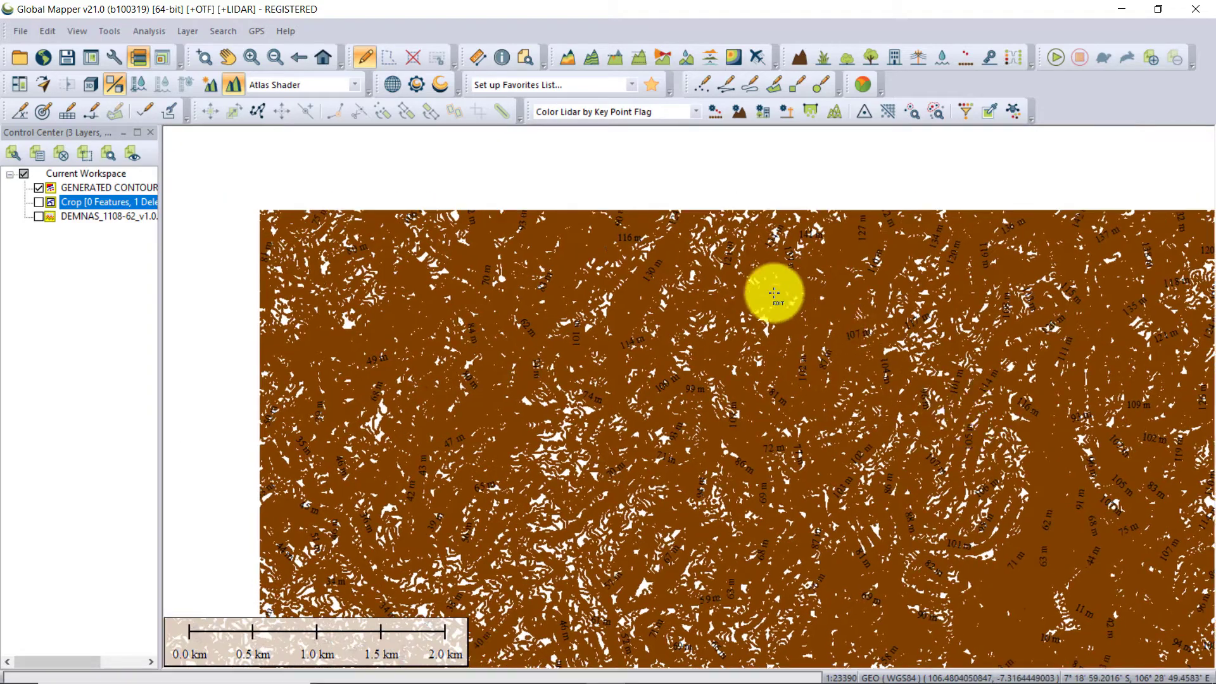
left_click_drag(774, 293, 563, 276)
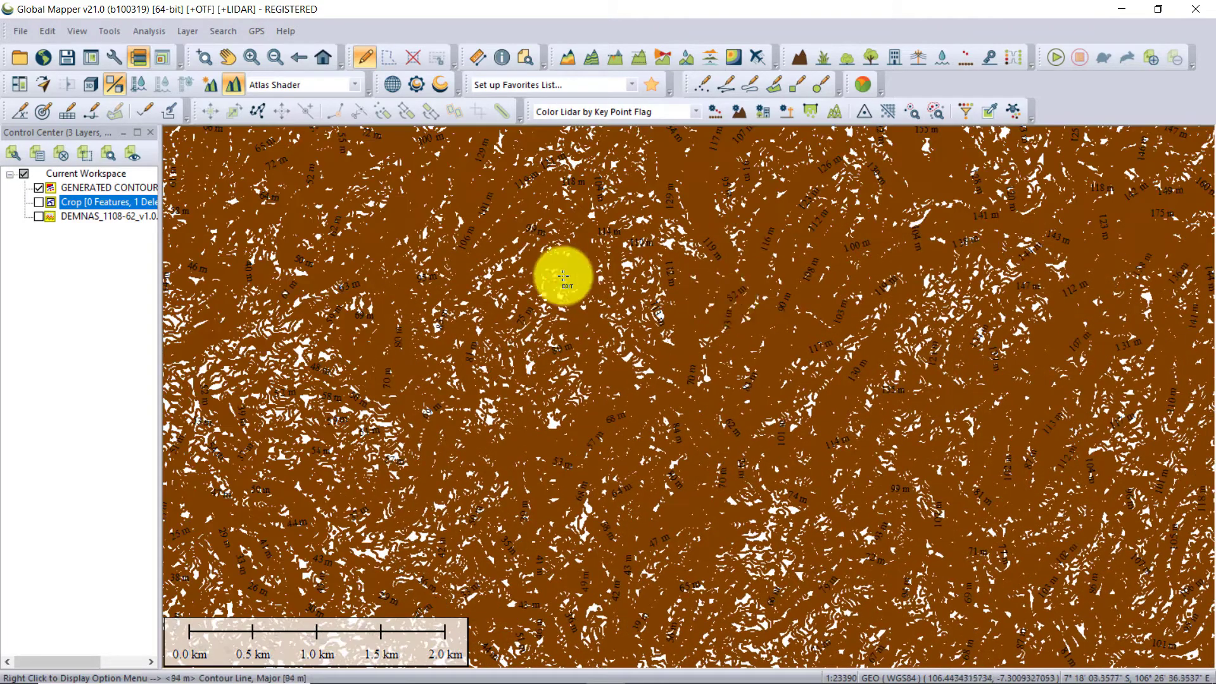
scroll(563, 276, "up", 3)
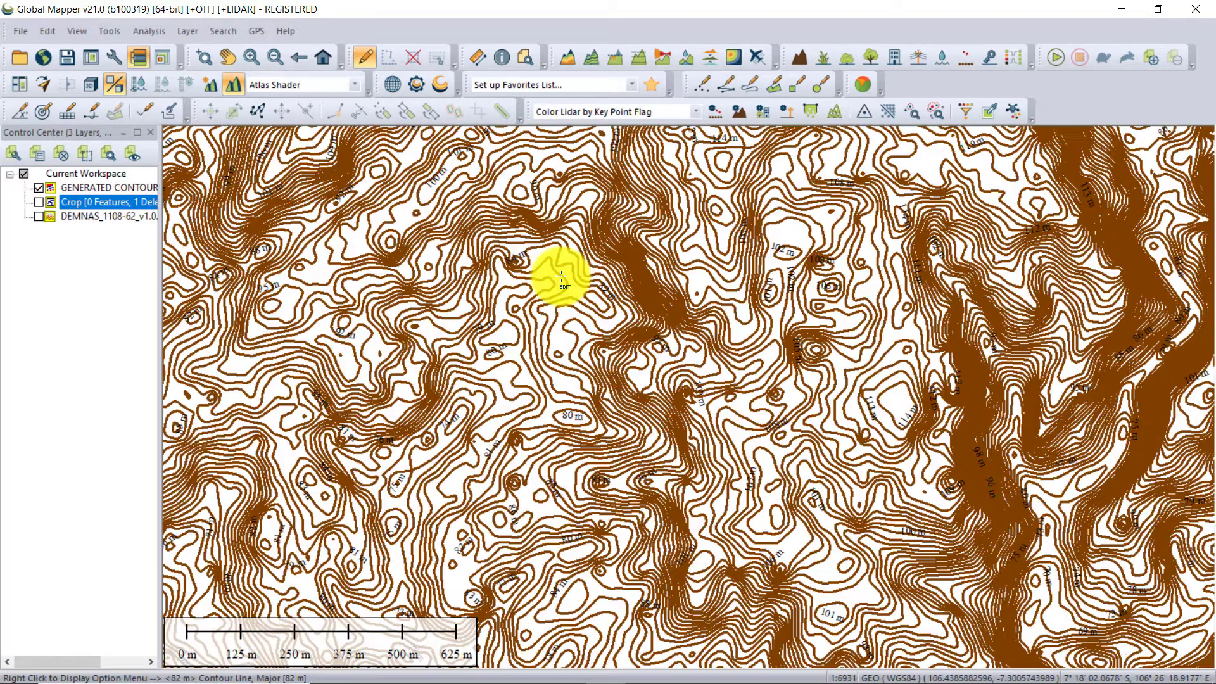
left_click_drag(388, 290, 580, 284)
left_click_drag(494, 312, 844, 263)
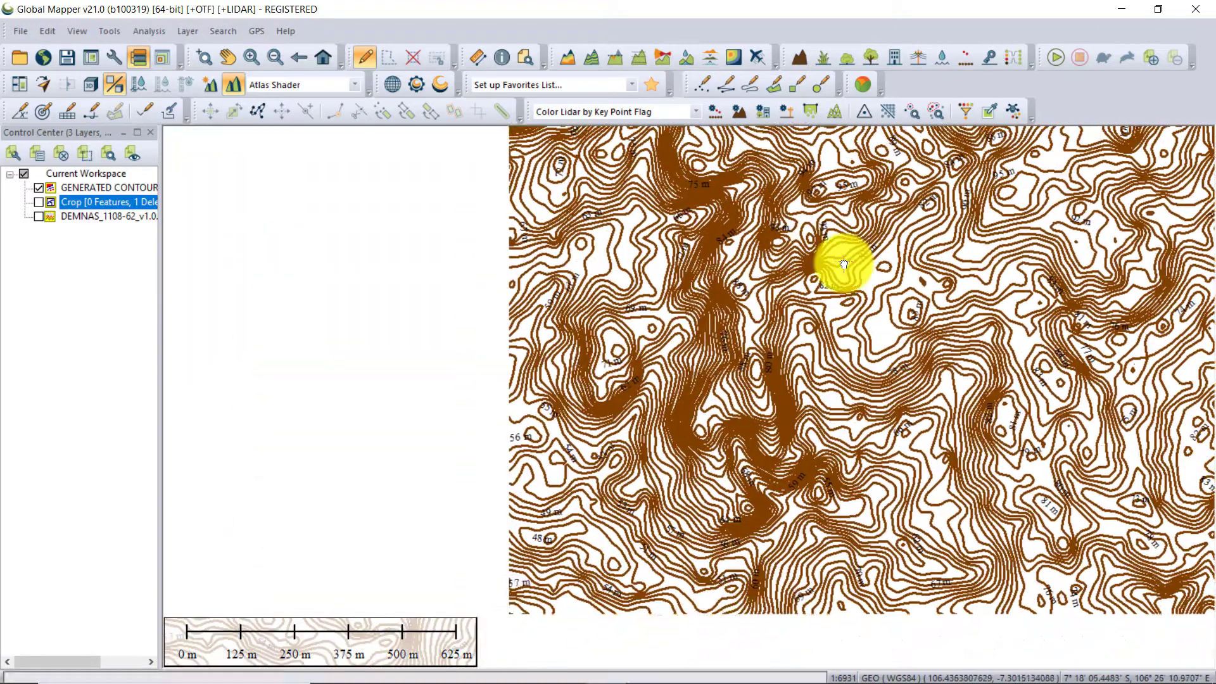
scroll(476, 336, "down", 4)
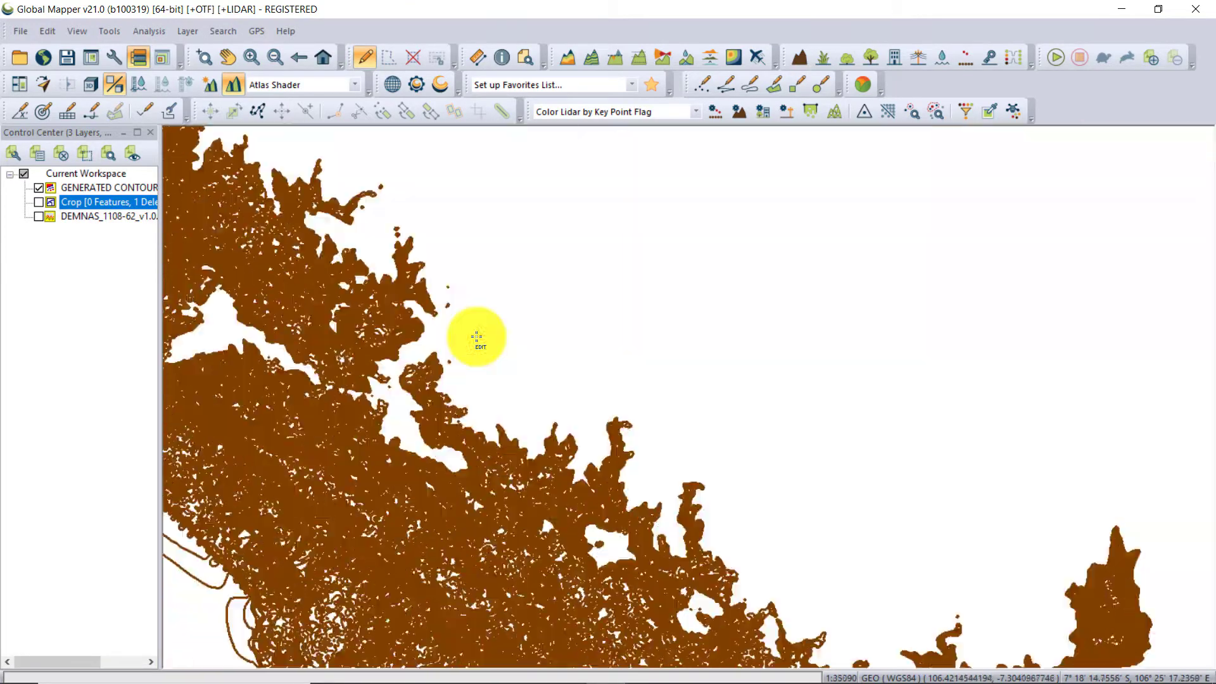
scroll(477, 335, "down", 3)
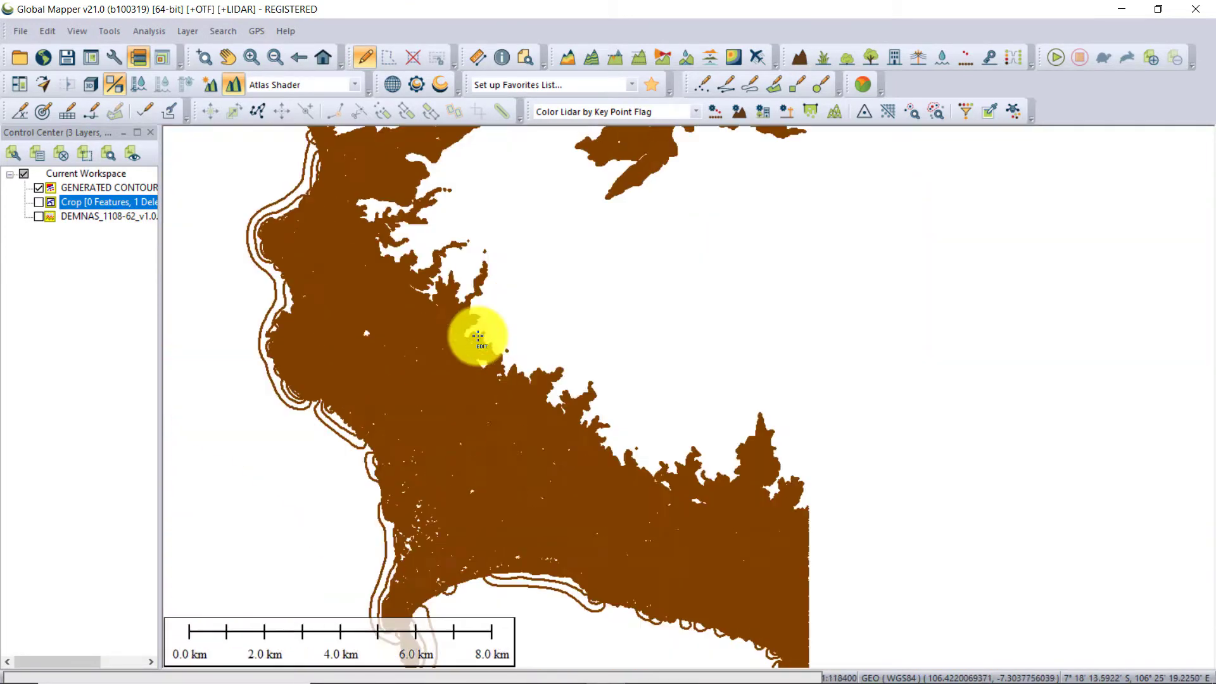
scroll(478, 337, "down", 1)
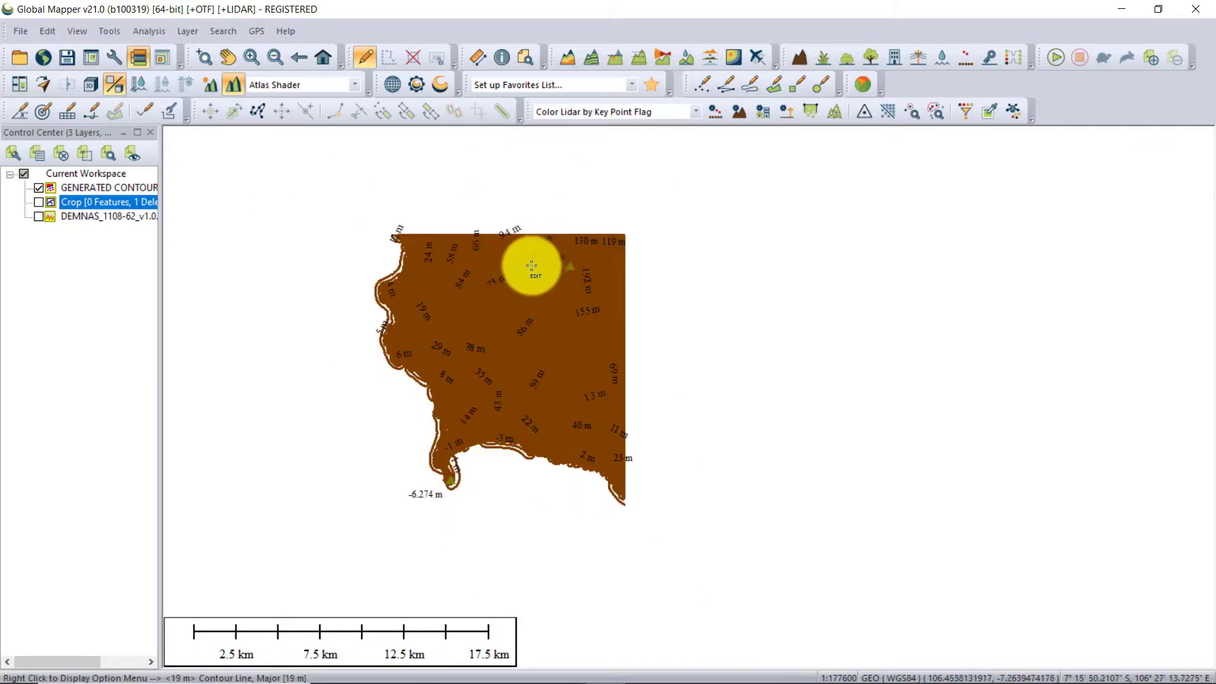
scroll(666, 296, "up", 2)
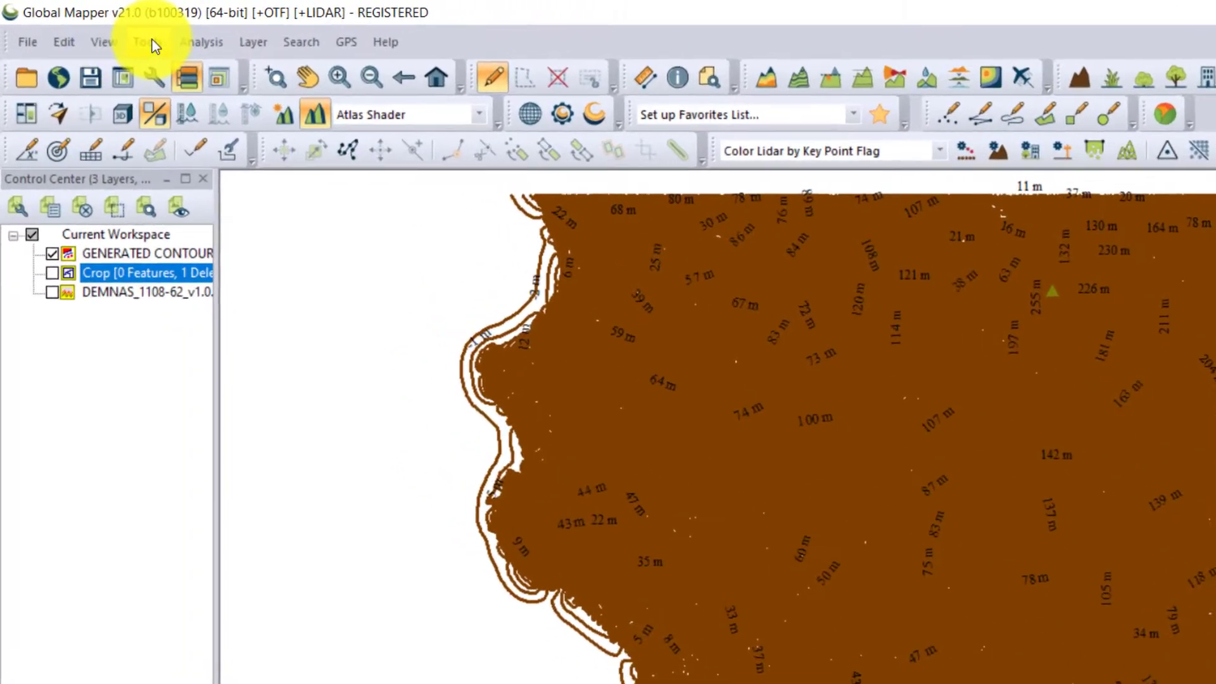
Set the workspace projection to UTM zone -48 (102°E - 108°E - Southern Hemisphere) with WGS84 datum and planar units in meters.
left_click(114, 35)
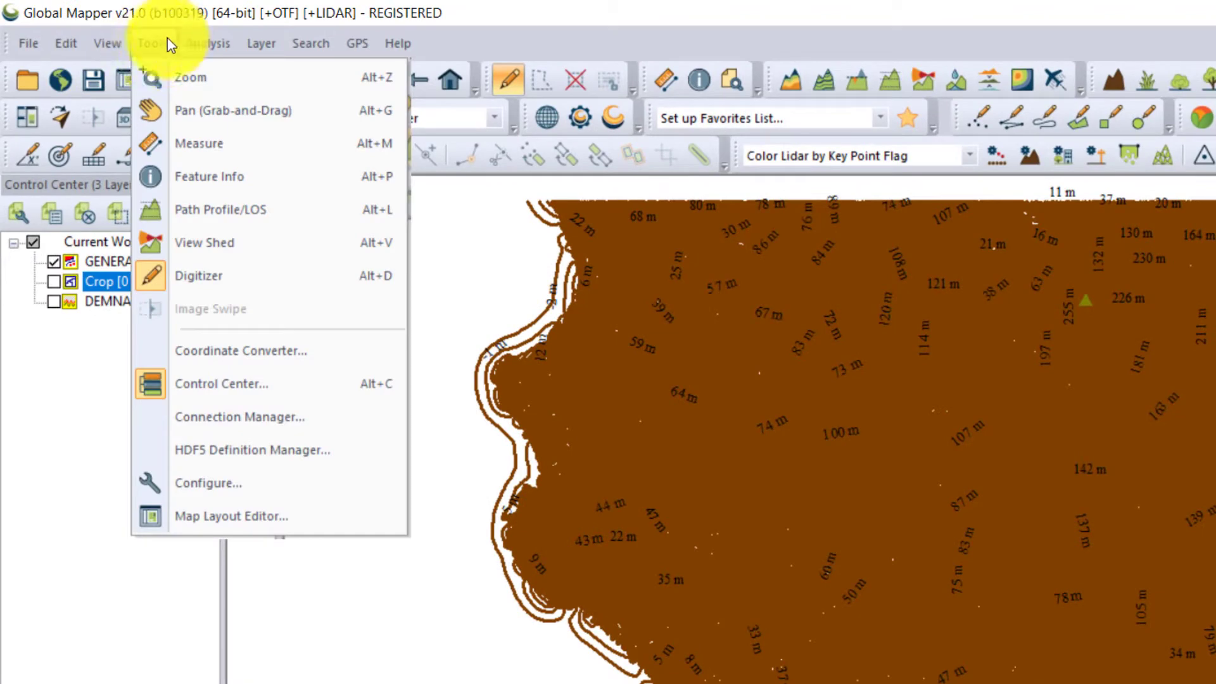
left_click(213, 482)
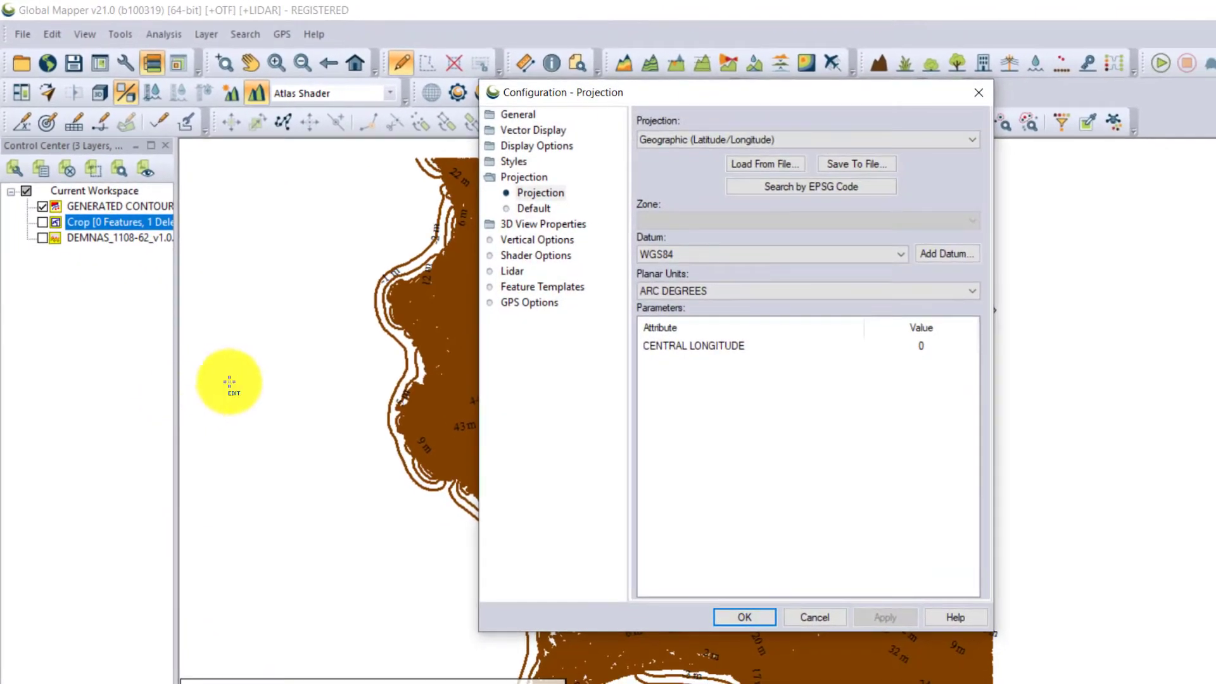
left_click(539, 197)
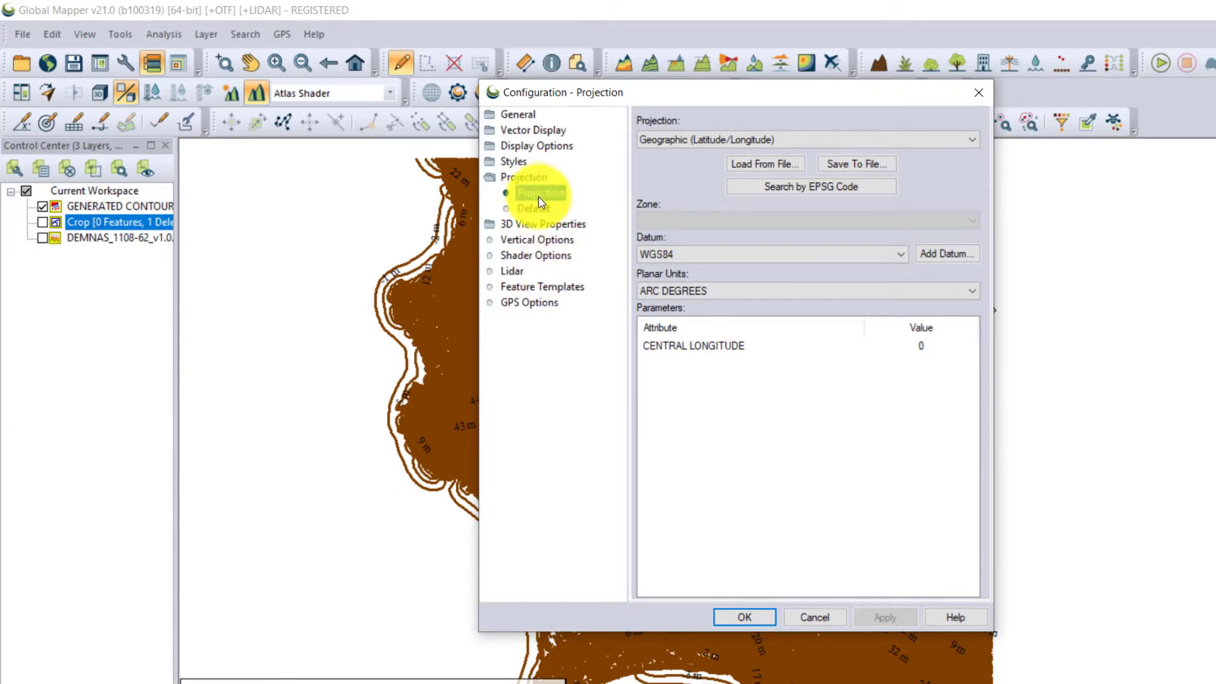
left_click(685, 138)
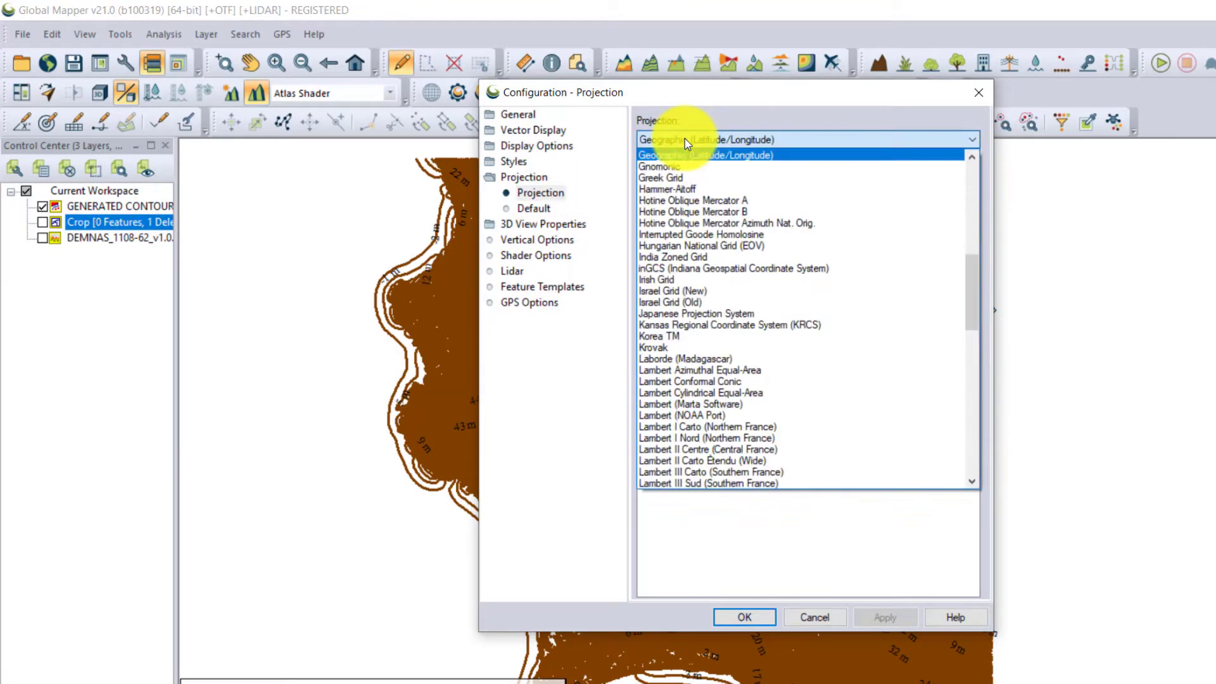
scroll(667, 380, "down", 15)
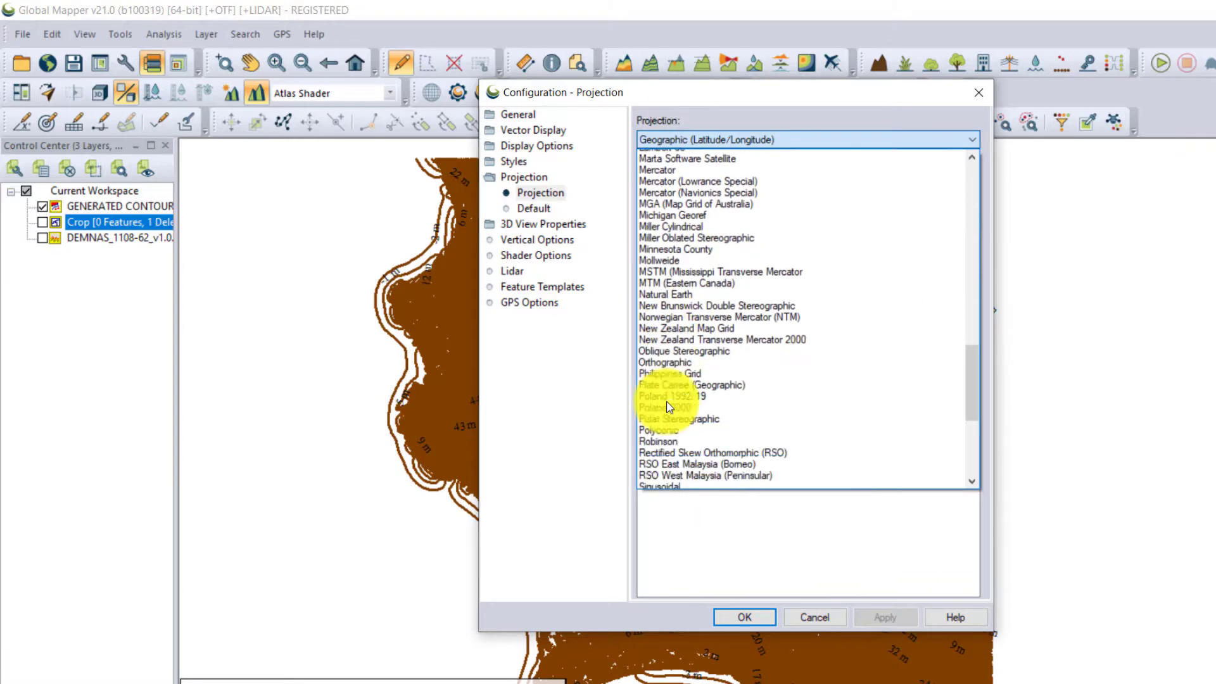
scroll(668, 407, "down", 5)
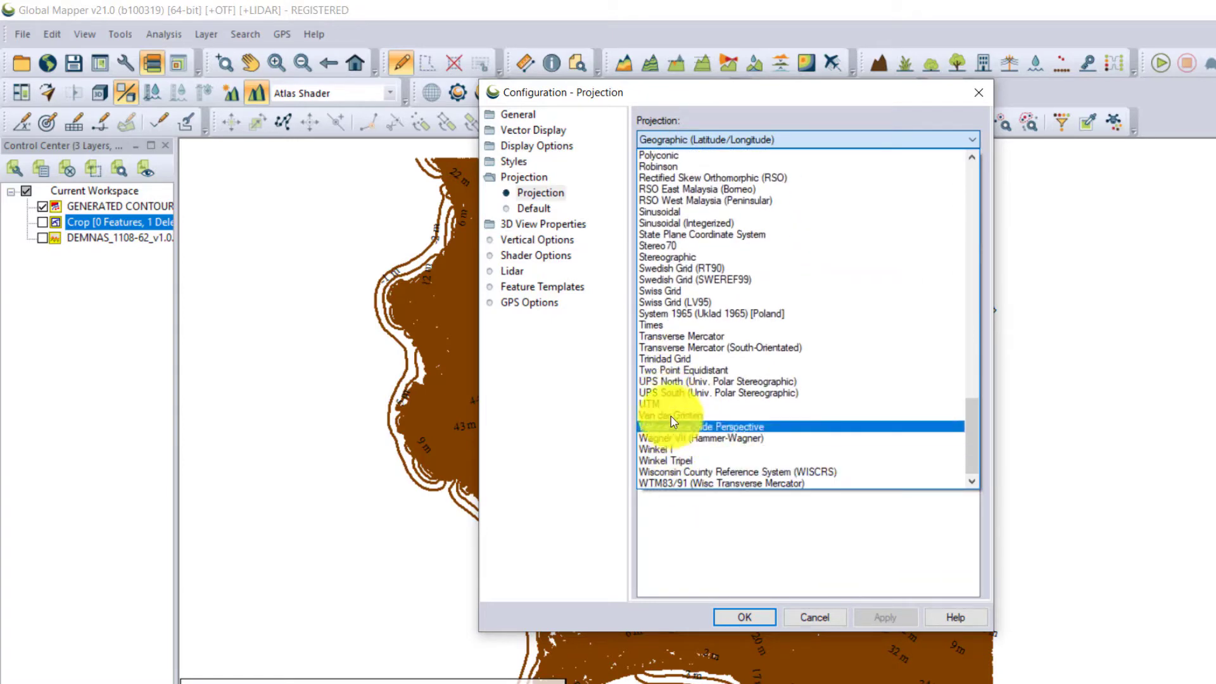
left_click(656, 407)
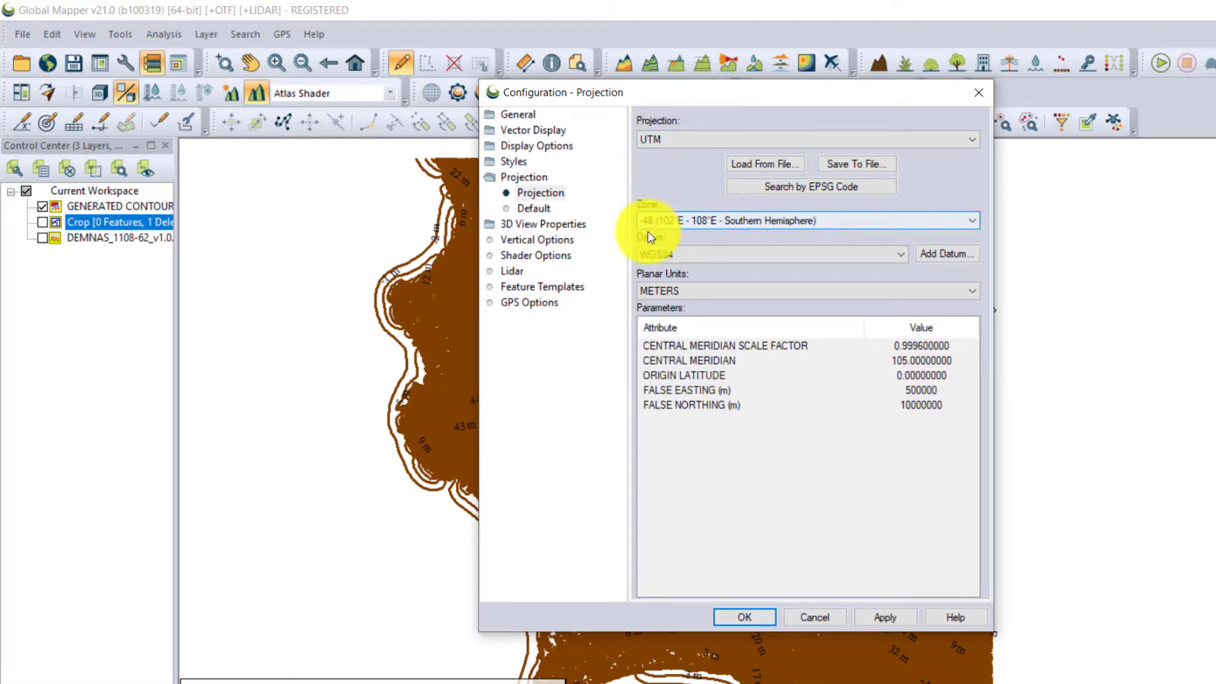
left_click(886, 620)
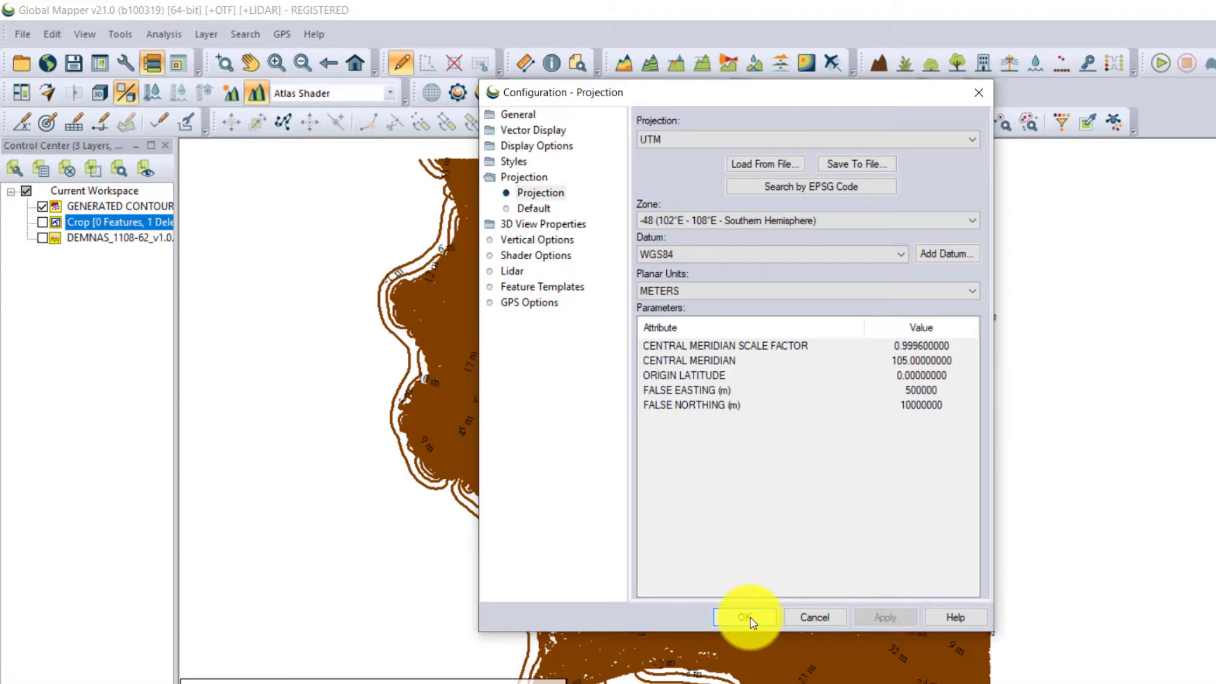
left_click(745, 617)
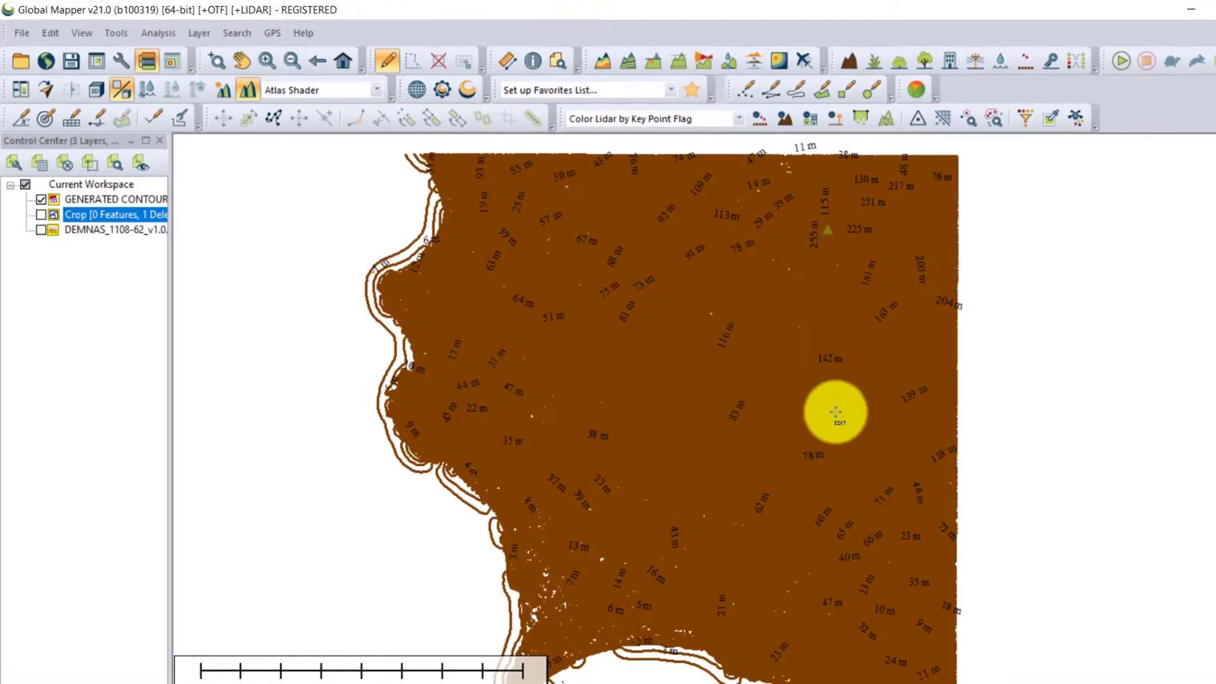
Export the contours in R27 (Autocad 2013) DWG format with display labels as attributes, saved as Kontur DWG in the Videos folder.
left_click(26, 32)
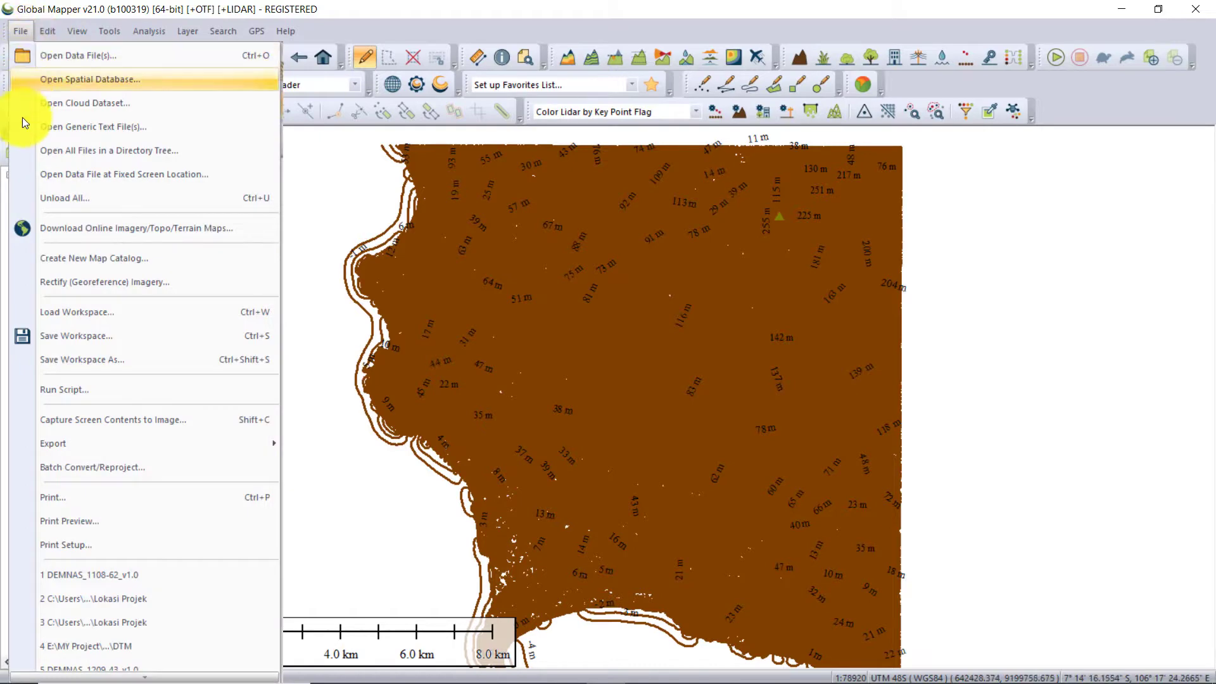
mouse_move(68, 446)
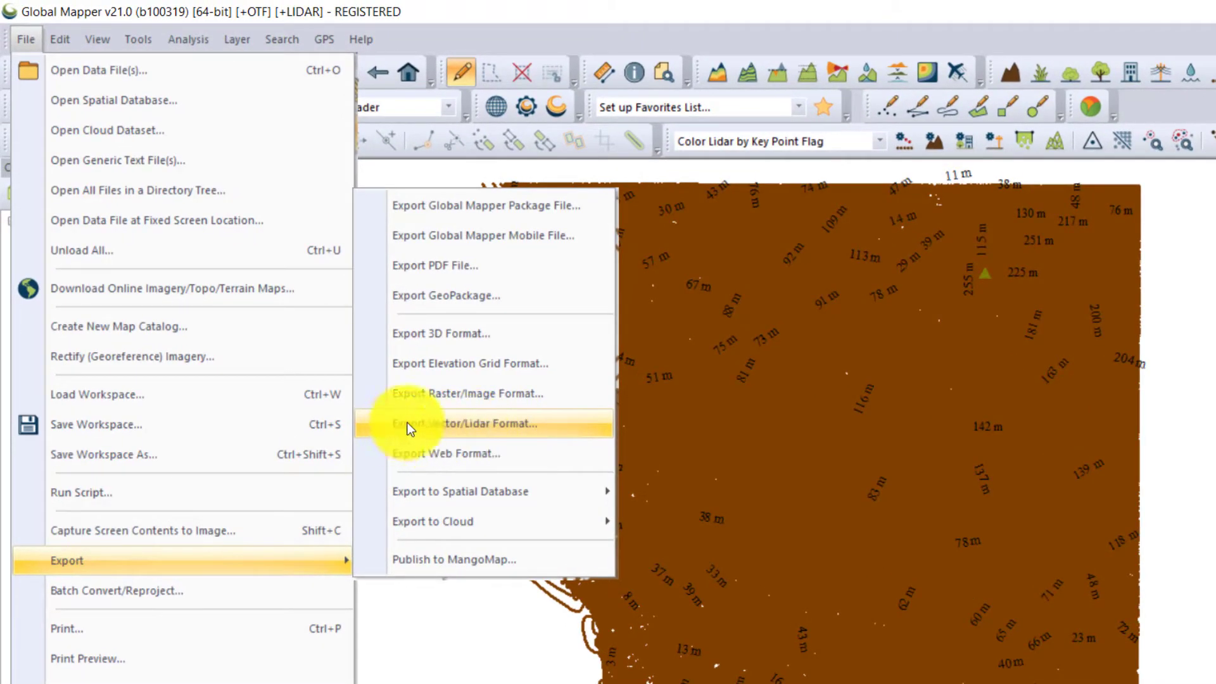
left_click(511, 428)
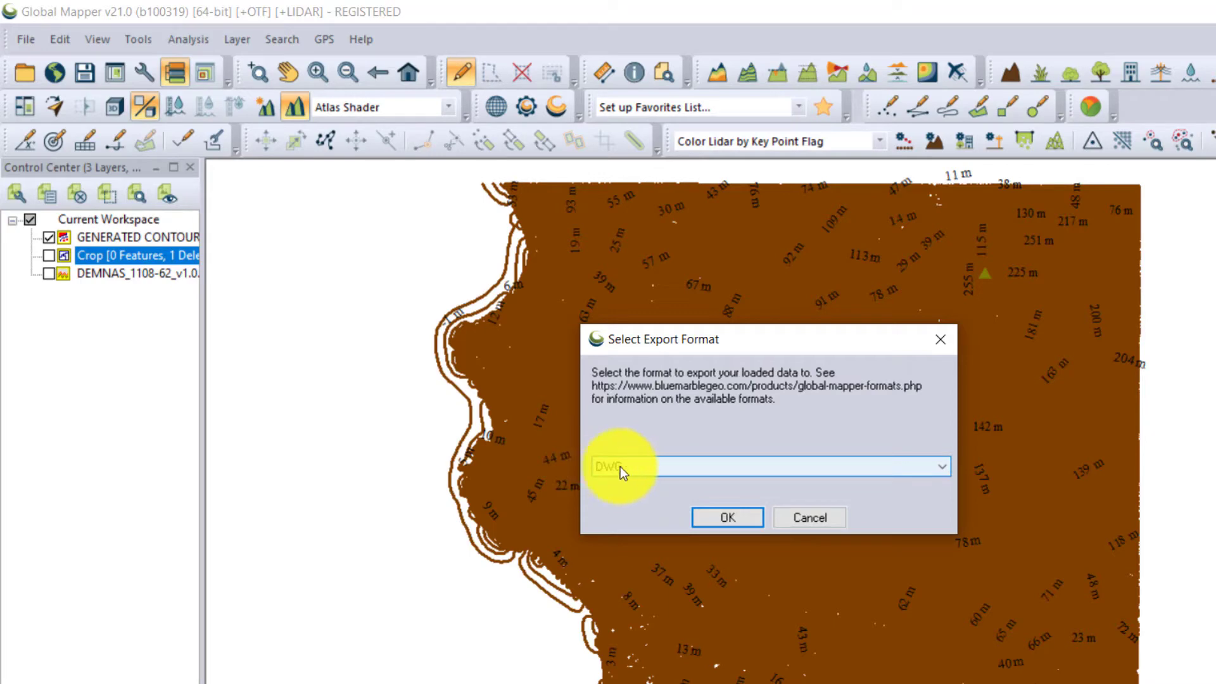
left_click(726, 516)
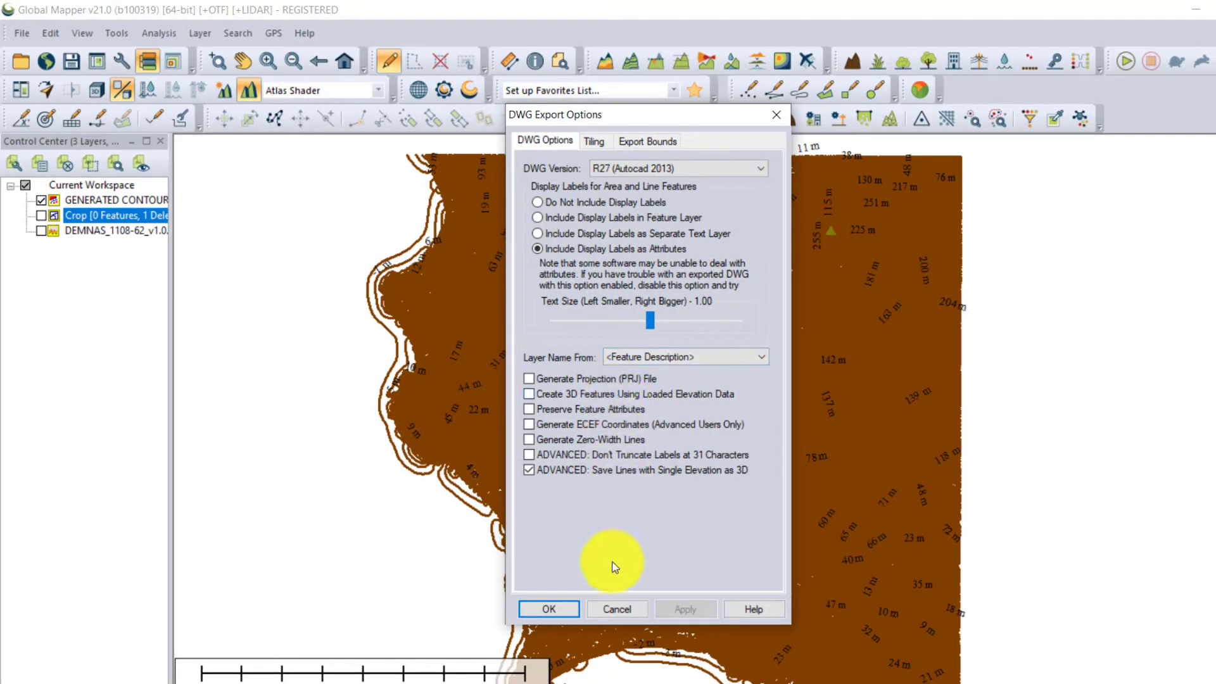
left_click(549, 609)
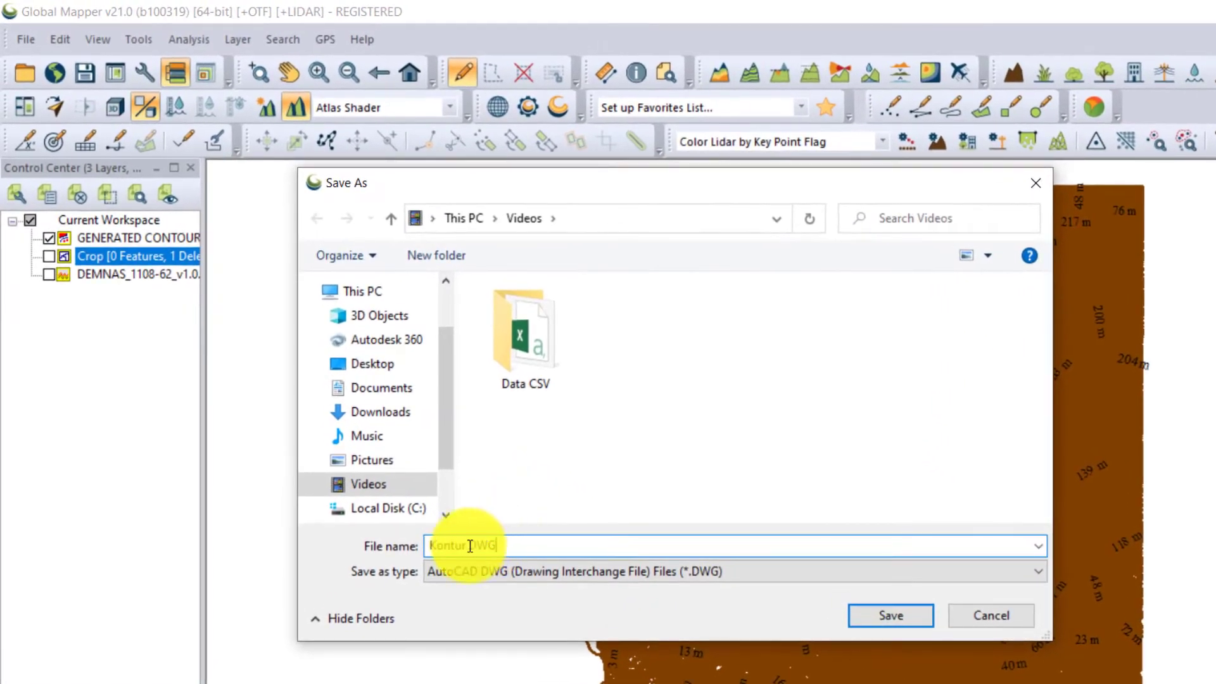
left_click(911, 623)
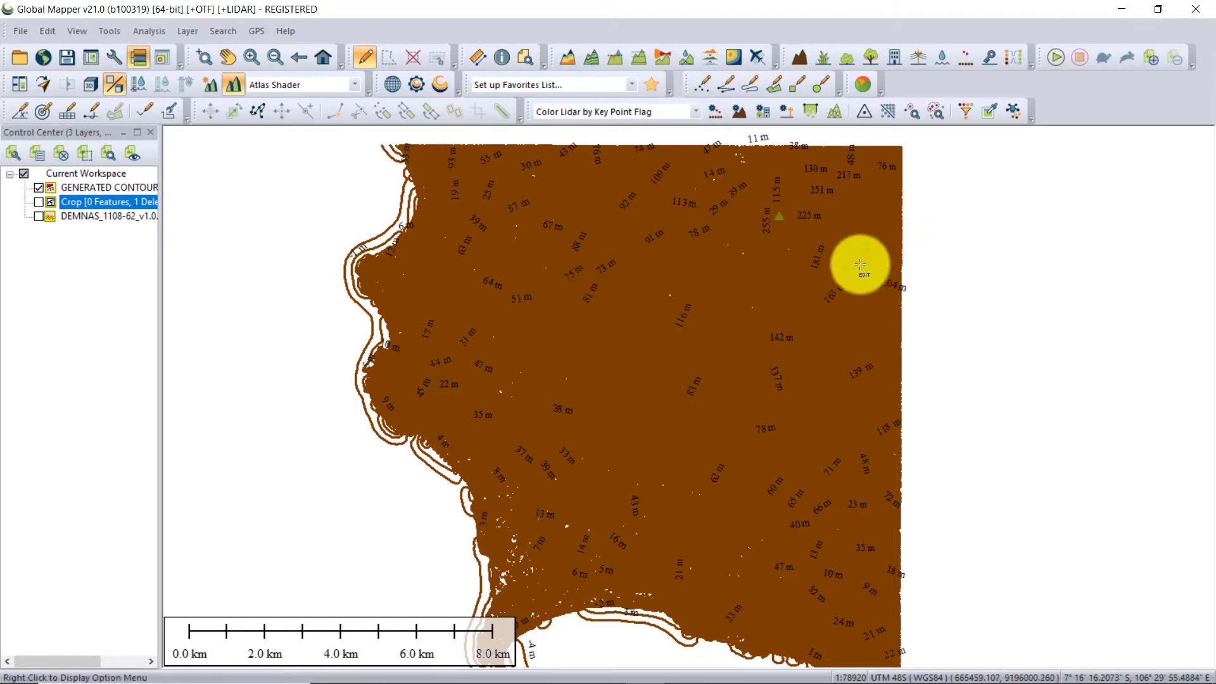
Minimize the mapping window, refresh the desktop and launch AutoCAD 2014.
scroll(764, 311, "up", 1)
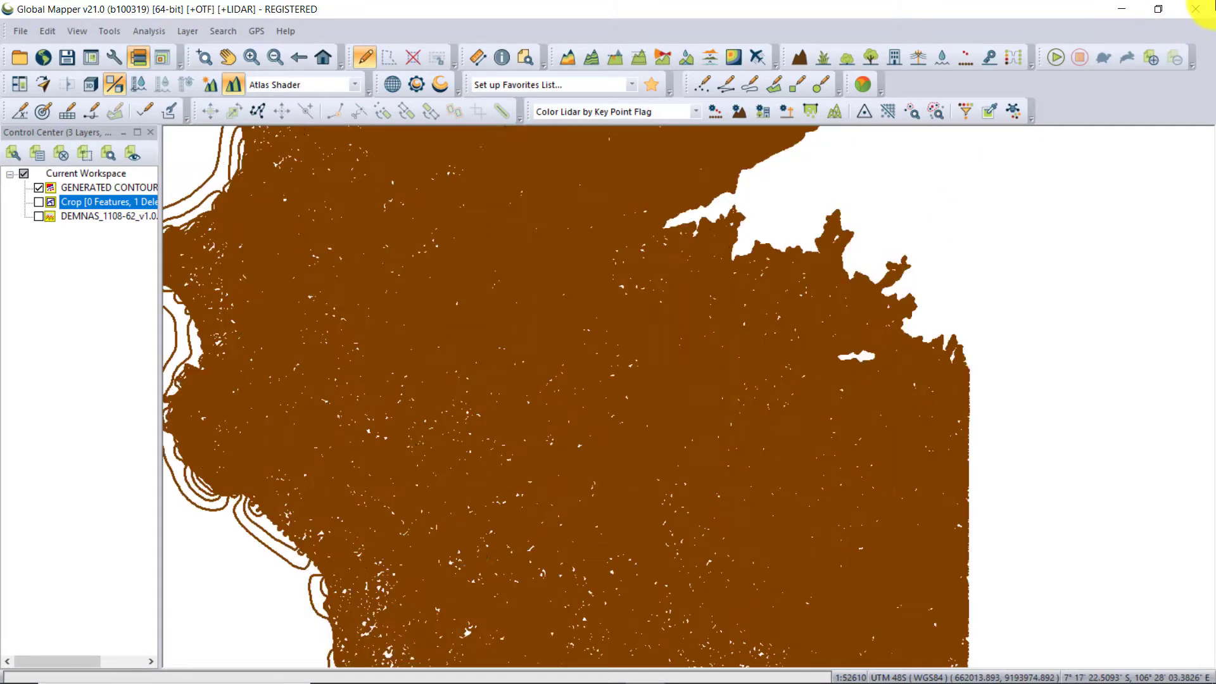
left_click(1115, 12)
right_click(530, 158)
left_click(575, 229)
right_click(495, 187)
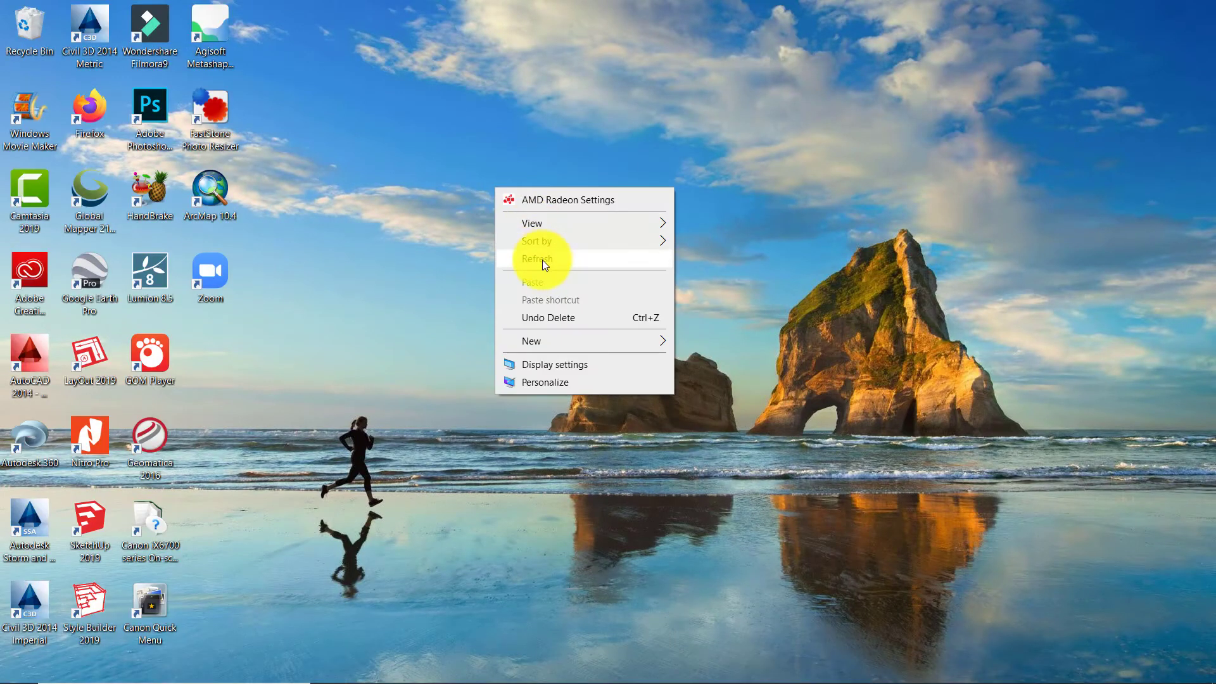
left_click(542, 260)
double_click(31, 362)
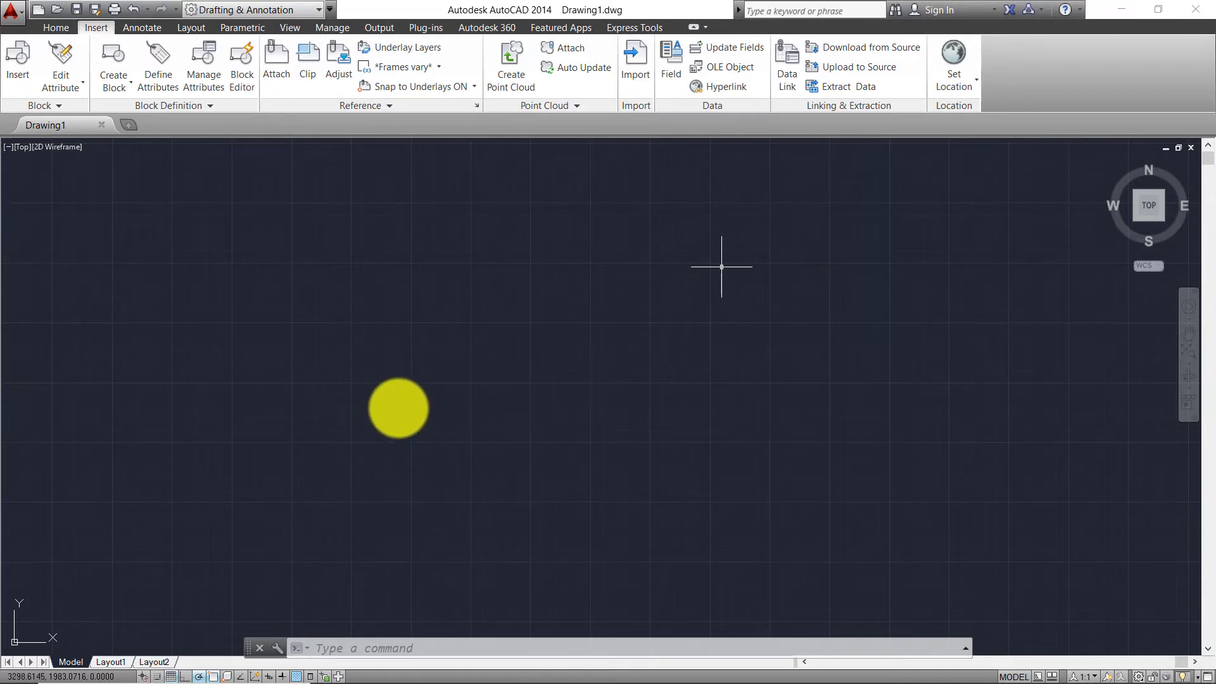
left_click(812, 271)
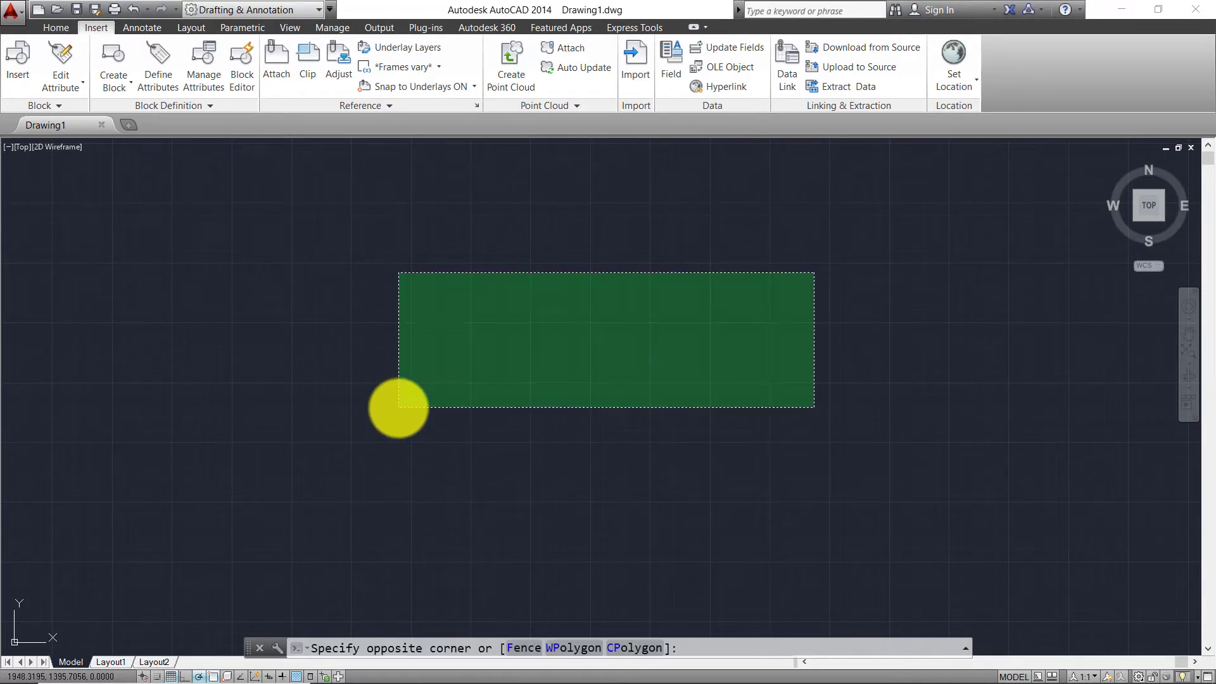
left_click(399, 407)
left_click(834, 279)
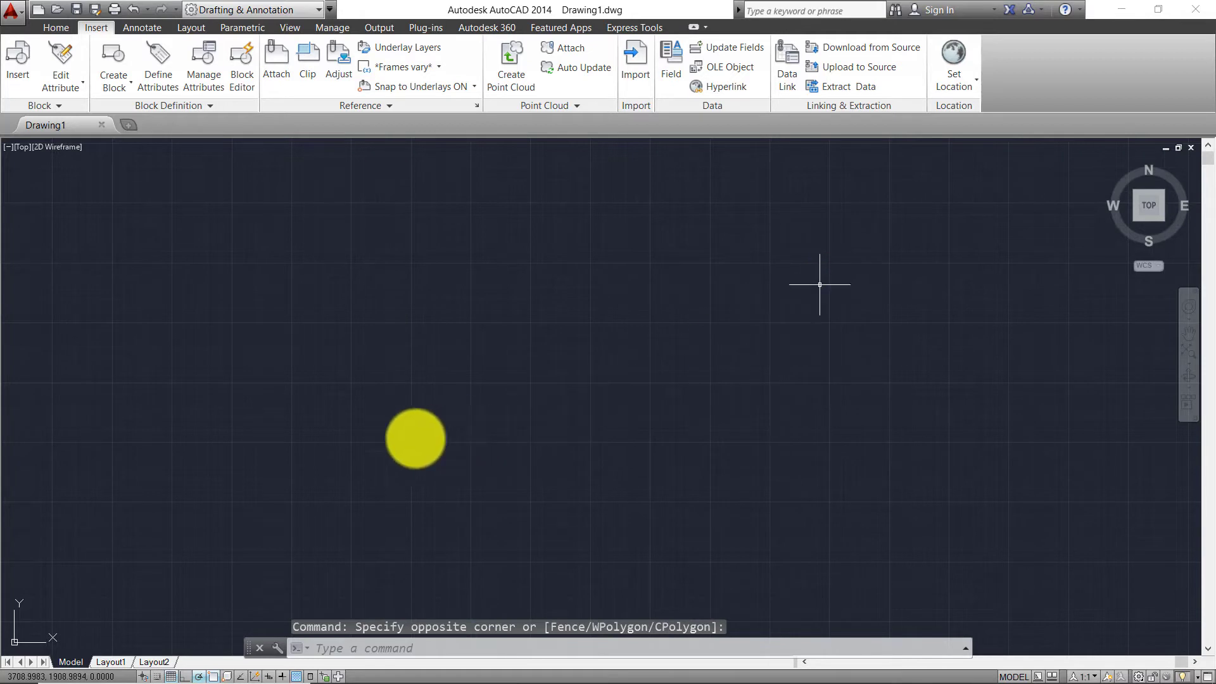
left_click(380, 441)
left_click(835, 279)
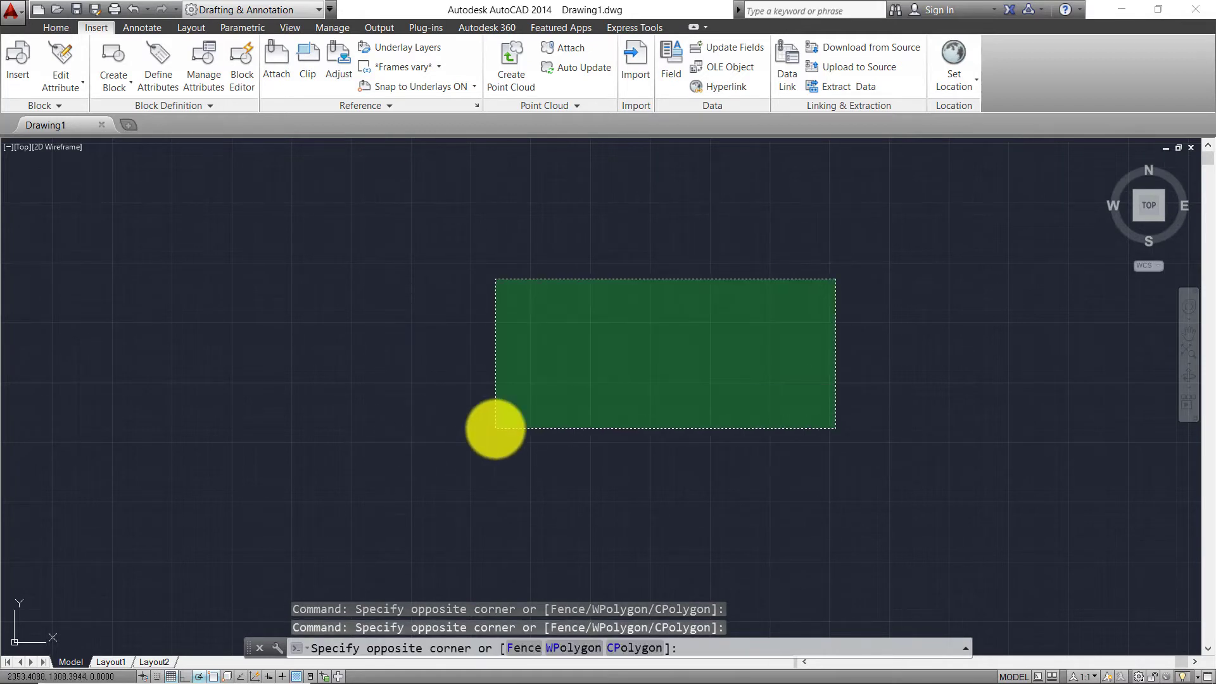
left_click(494, 418)
left_click(822, 299)
left_click(481, 409)
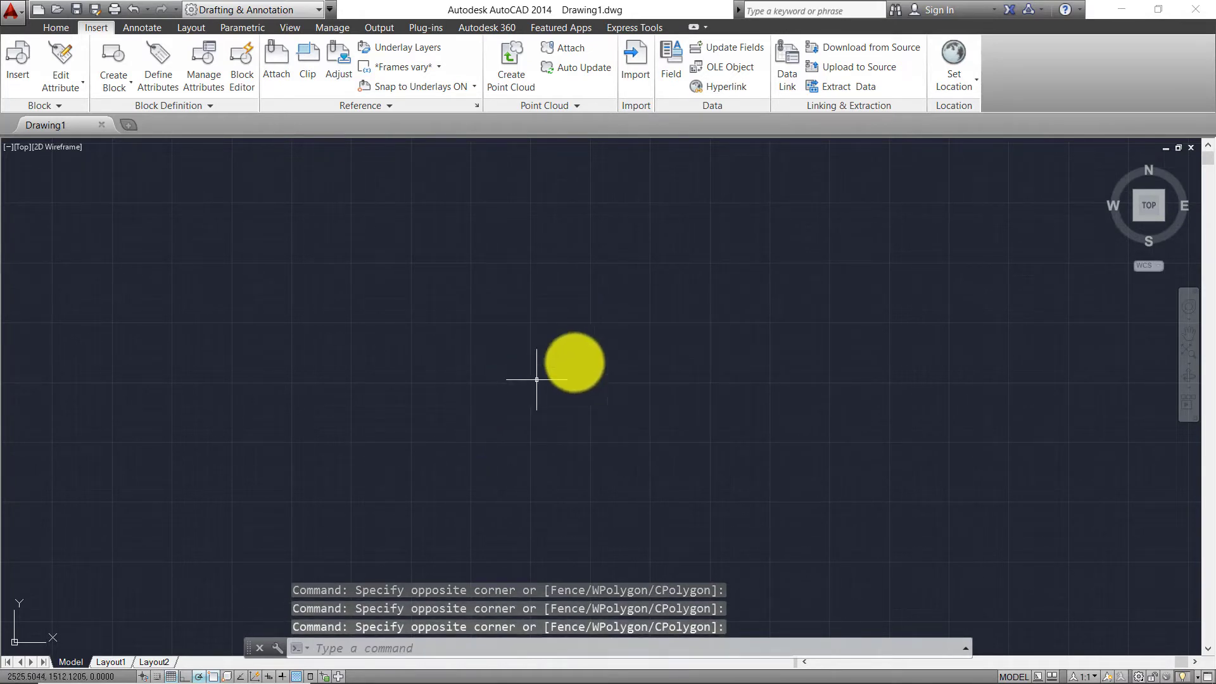
left_click(777, 245)
left_click(339, 448)
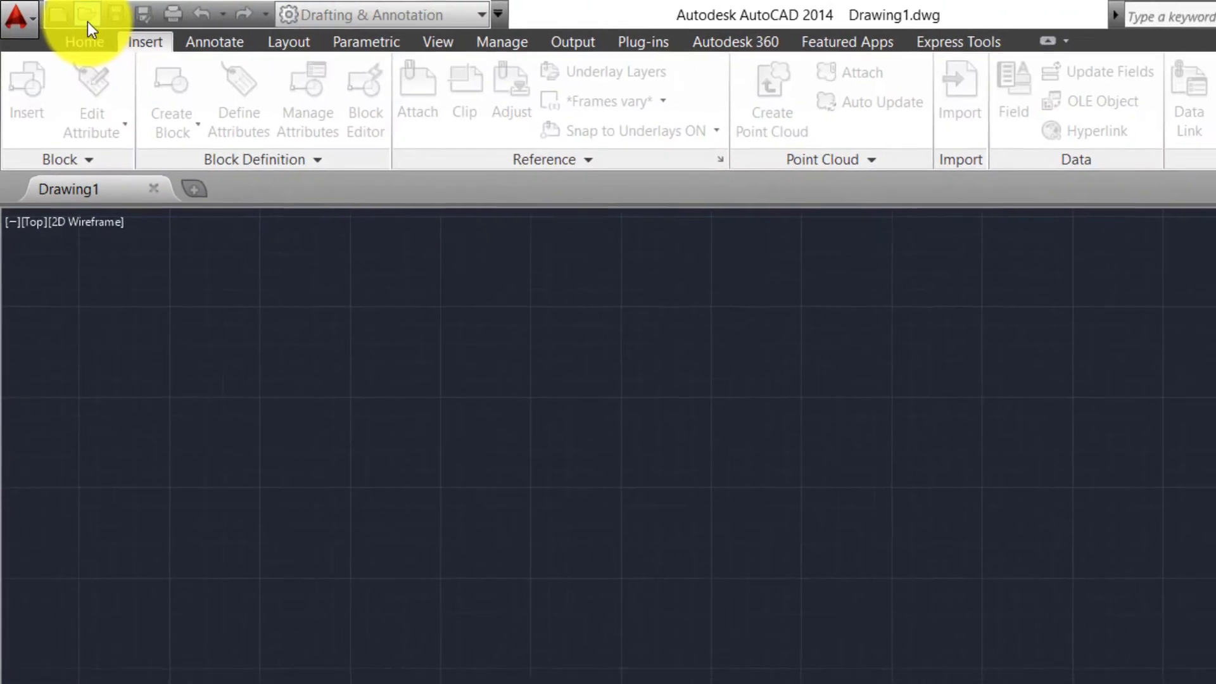
Open the Kontur DWG drawing from the Videos folder.
left_click(90, 22)
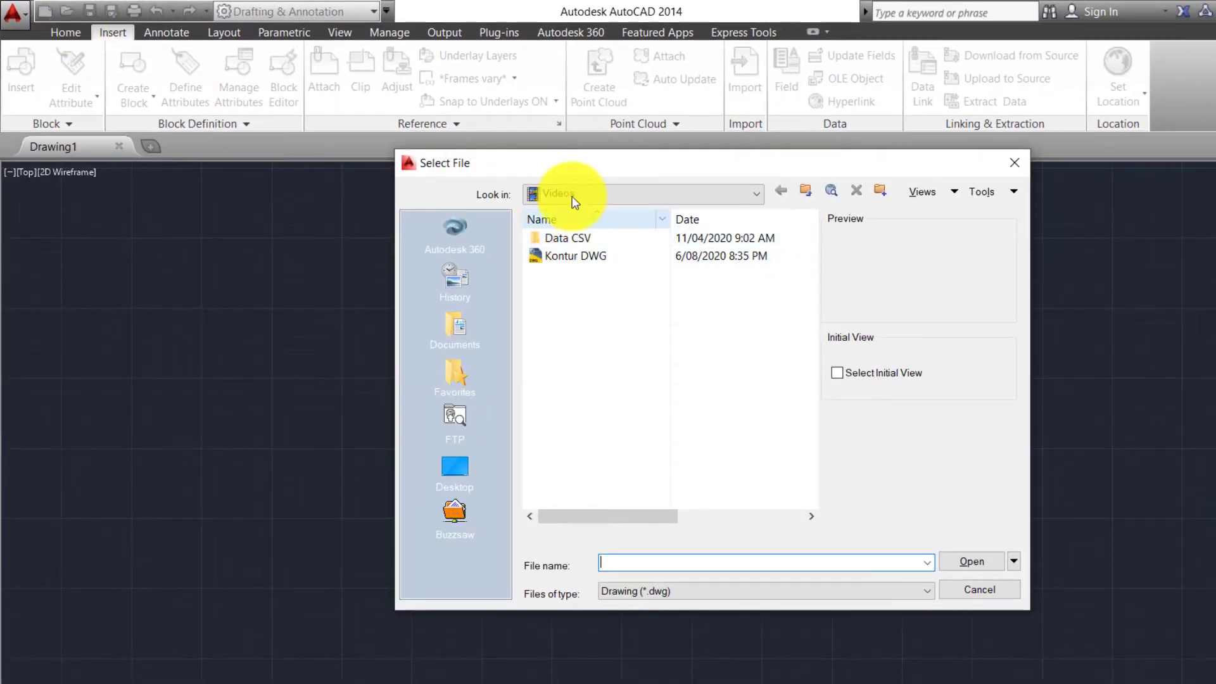
left_click(559, 257)
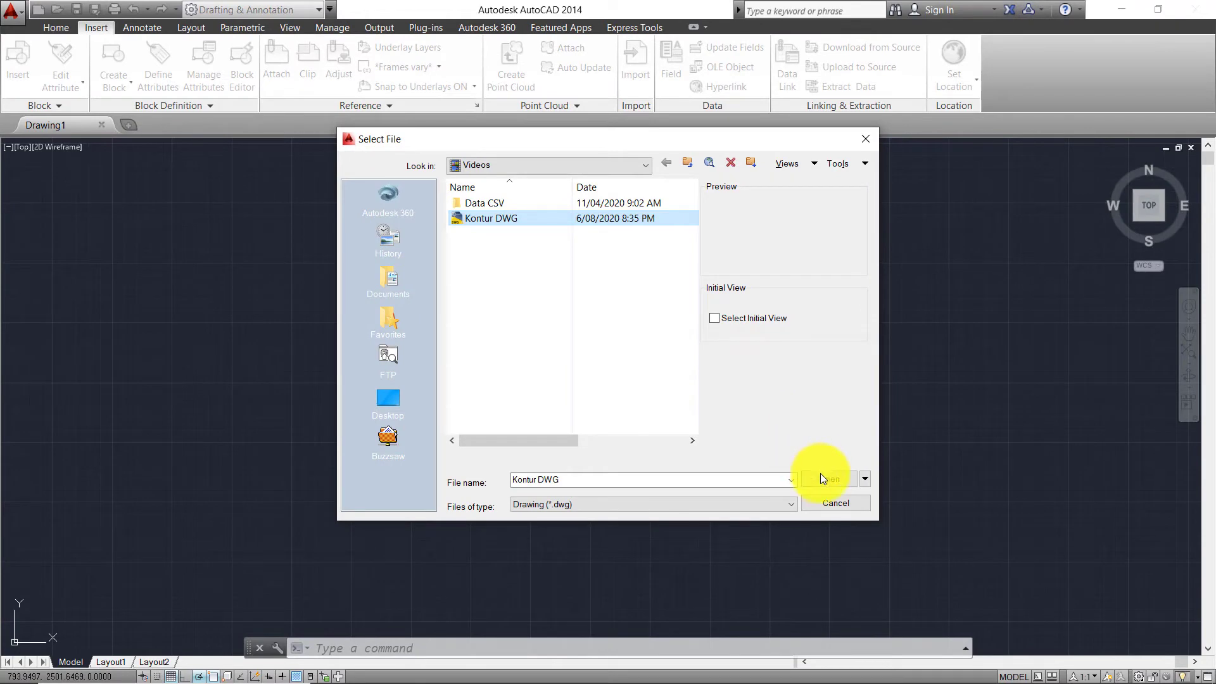
left_click(822, 476)
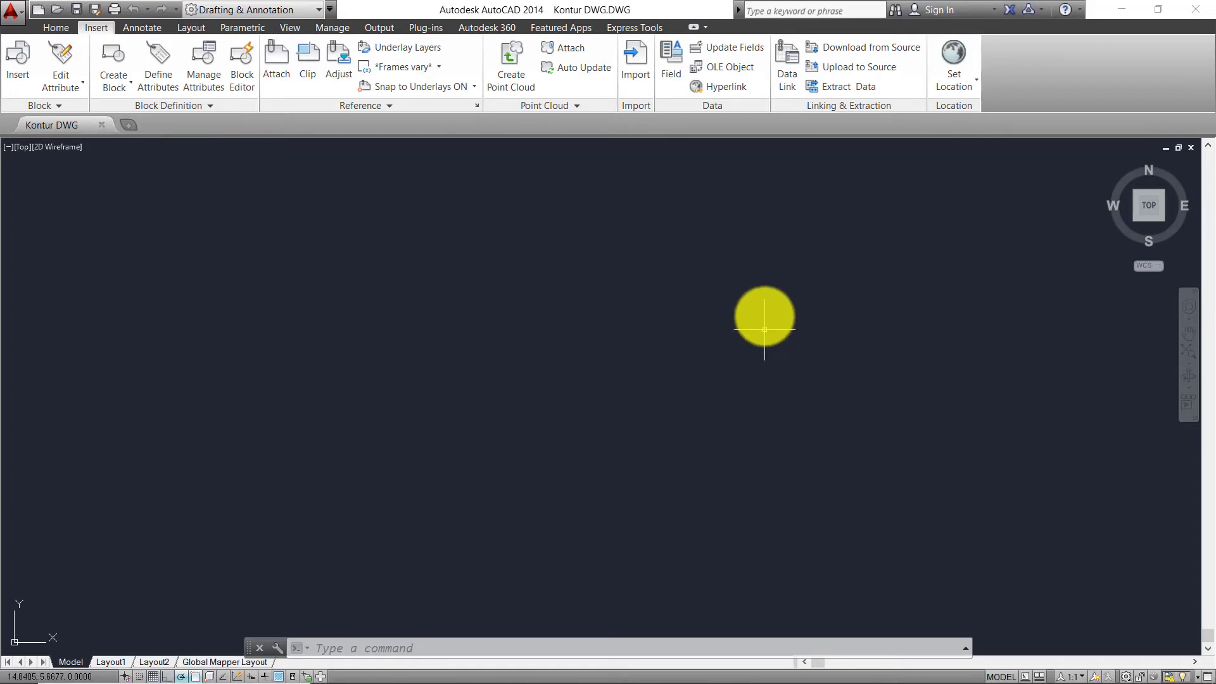
left_click(766, 314)
left_click(652, 352)
left_click(475, 429)
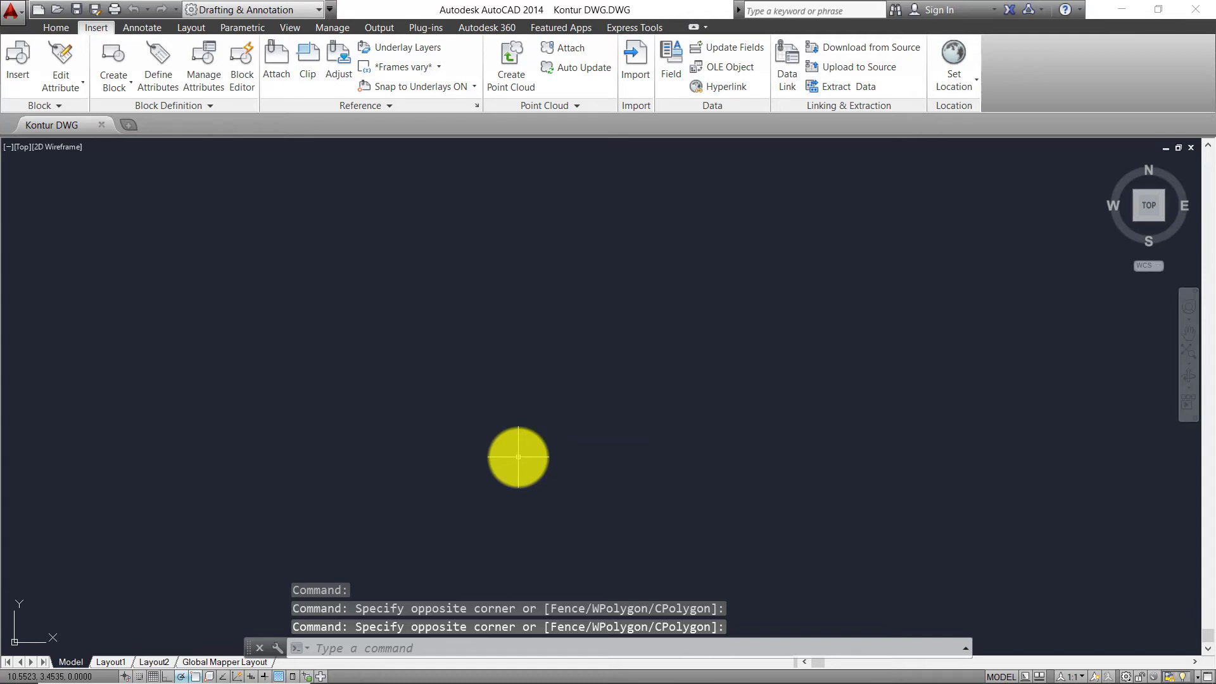
Zoom to the drawing's extents with the ZOOM command to show the whole contour model.
type("z")
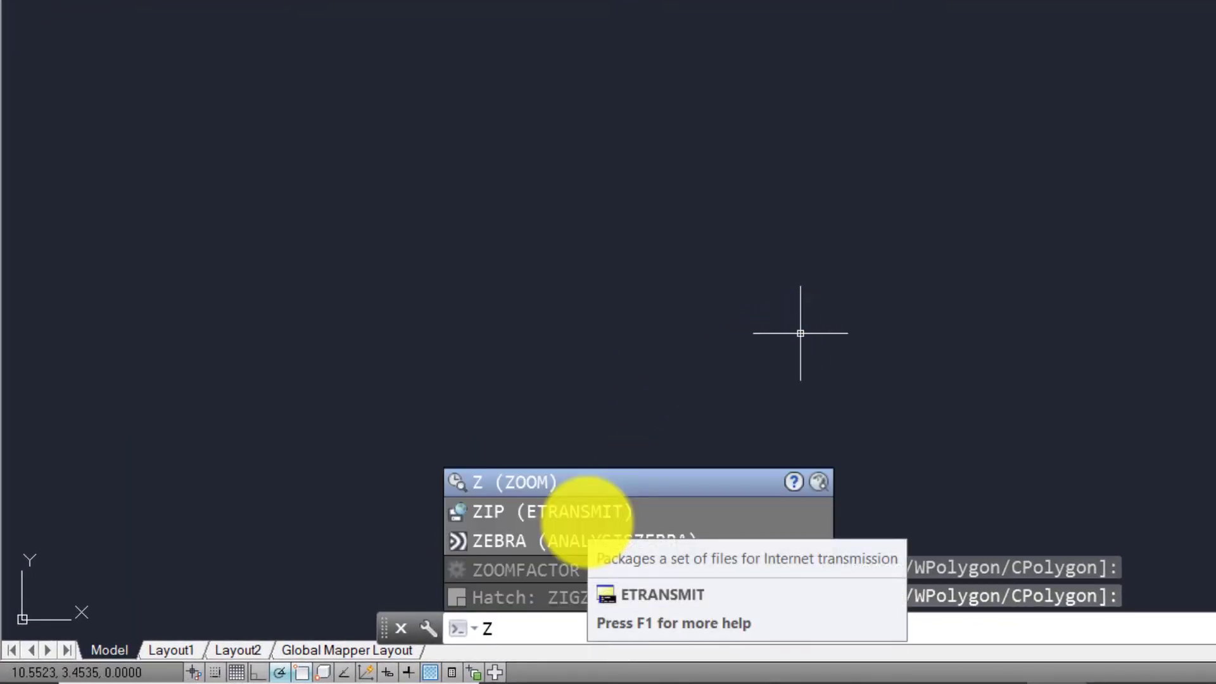
key("Return")
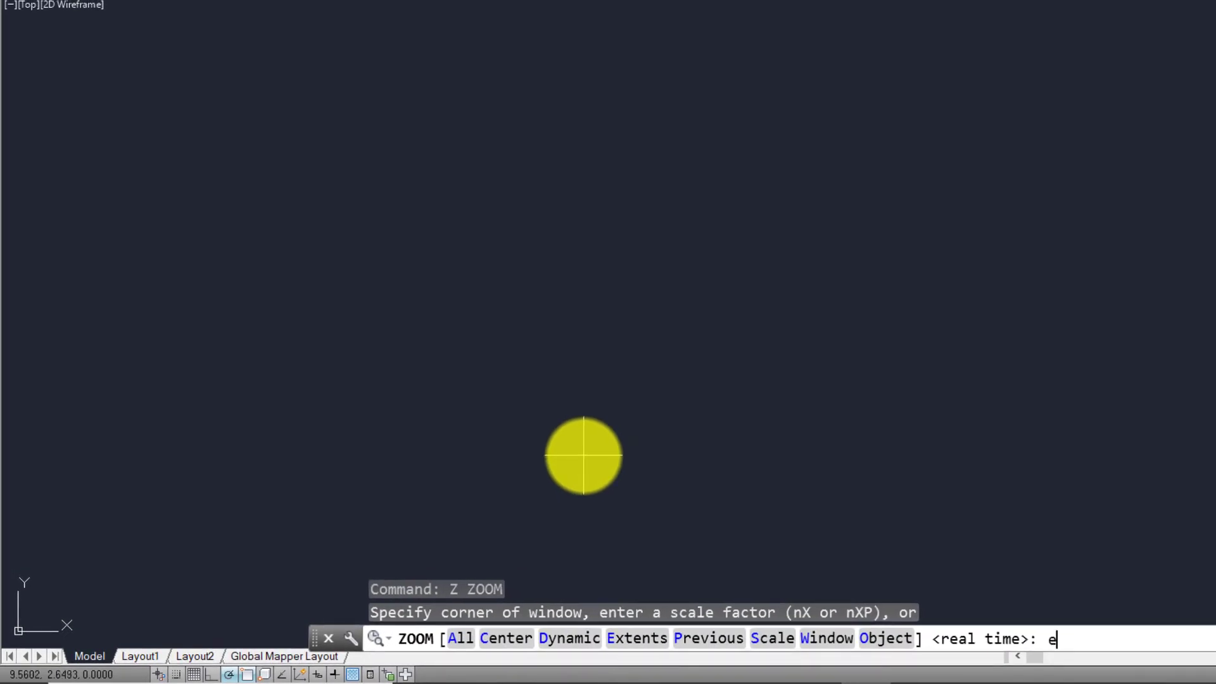
key("Return")
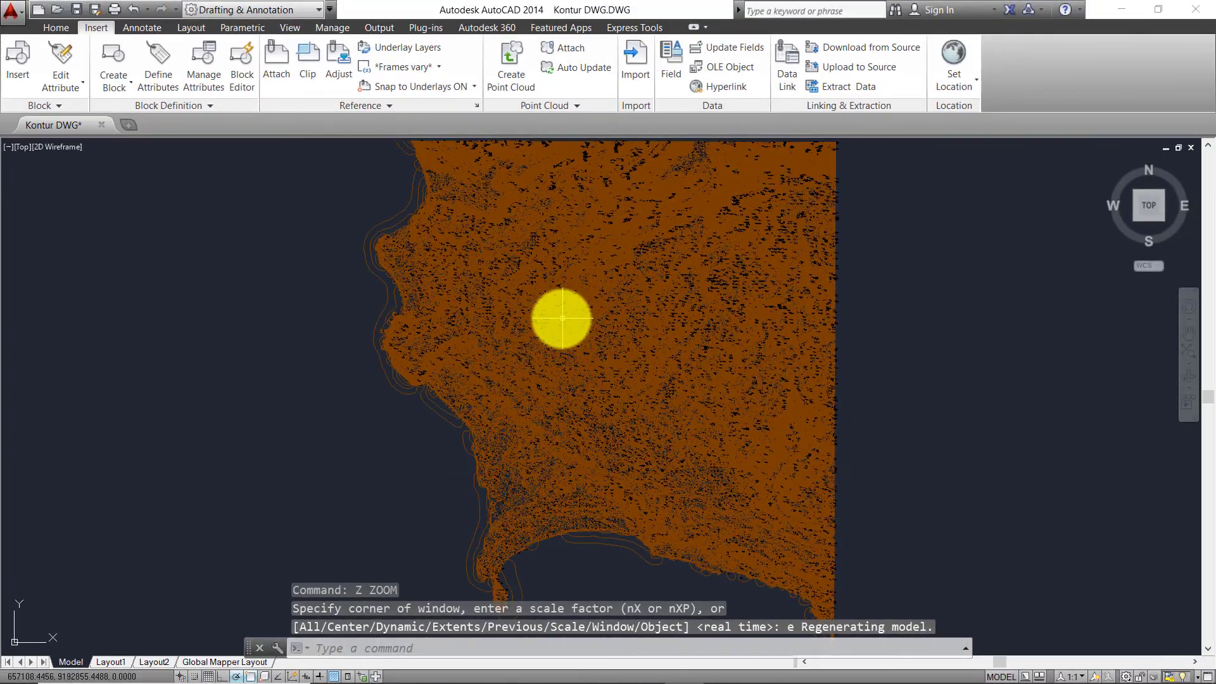
Examine the contour lines and elevation labels up close across the central and northern parts of the drawing.
scroll(562, 318, "up", 3)
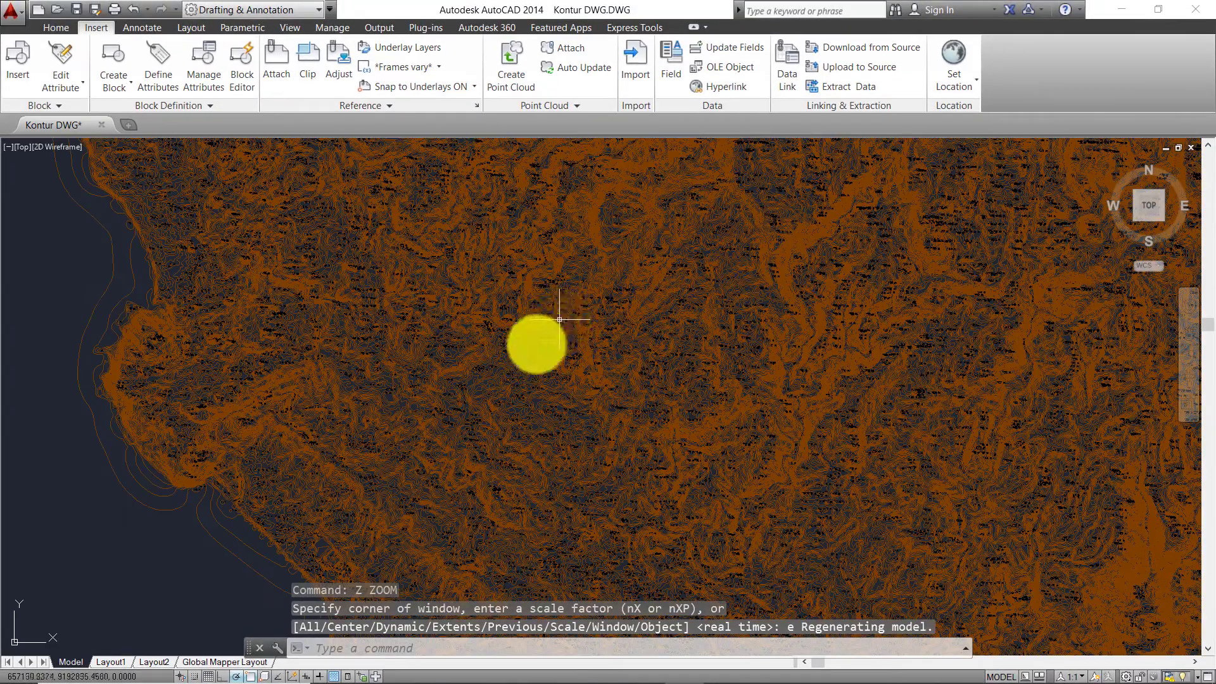
scroll(502, 393, "up", 2)
scroll(787, 304, "up", 3)
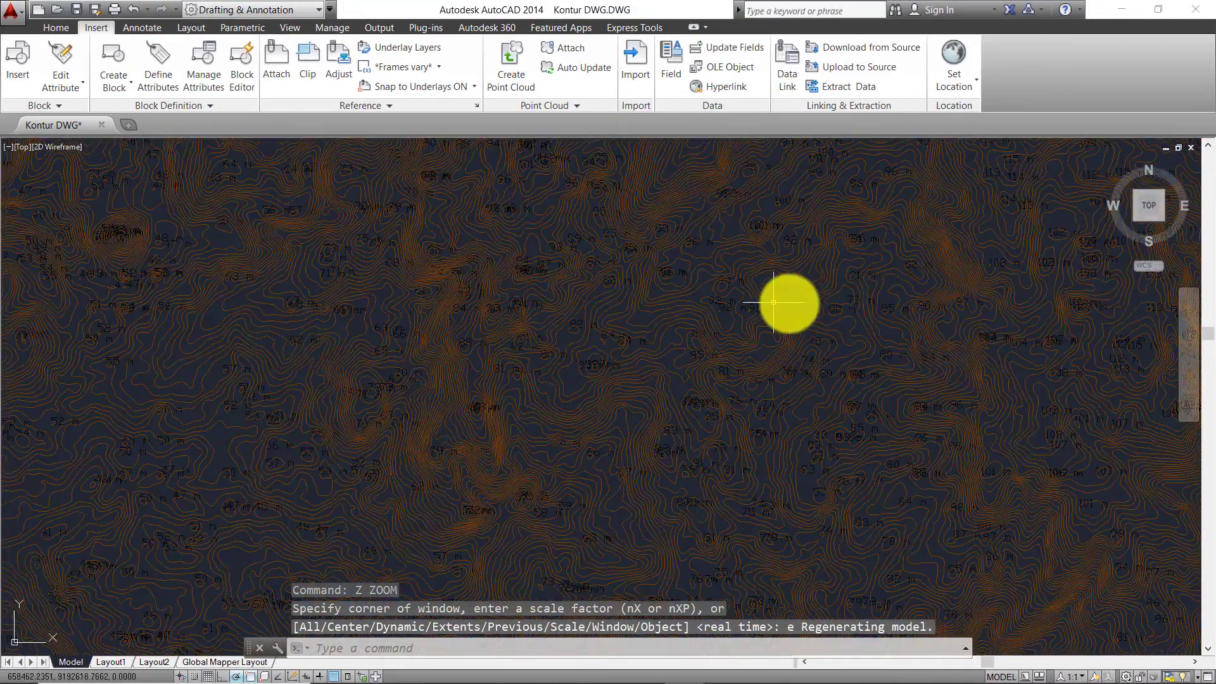
scroll(575, 500, "up", 1)
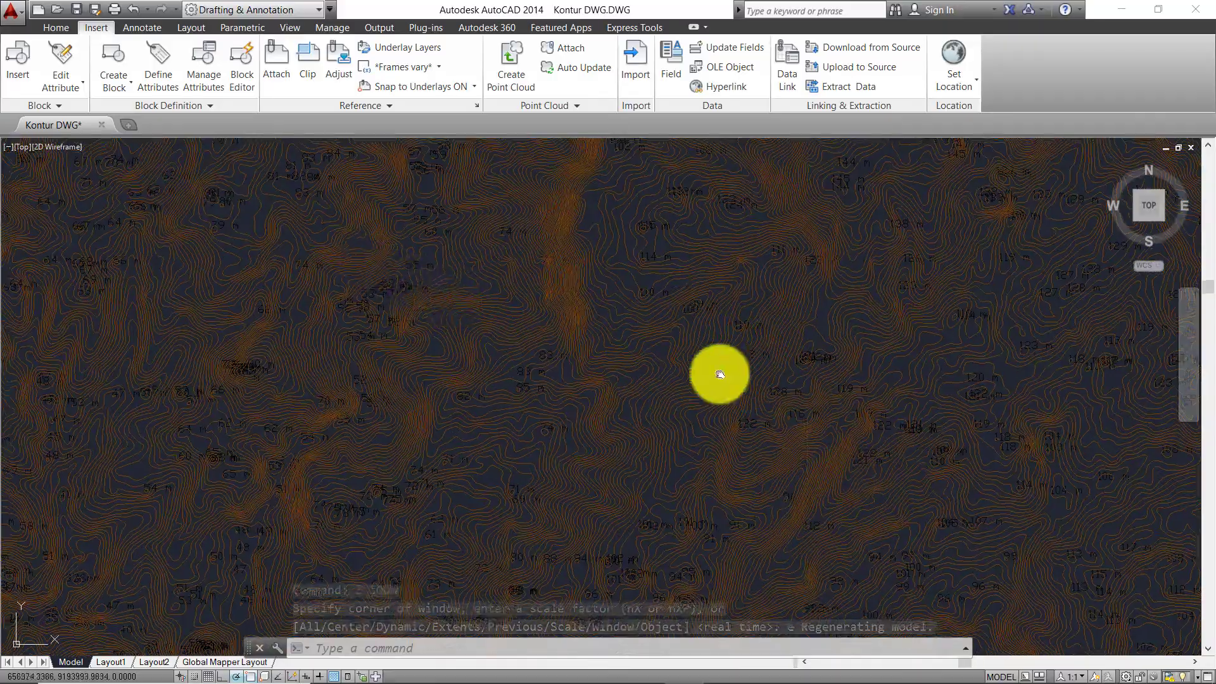
mouse_move(388, 195)
left_mouse_down()
mouse_move(602, 312)
mouse_move(750, 454)
left_mouse_up()
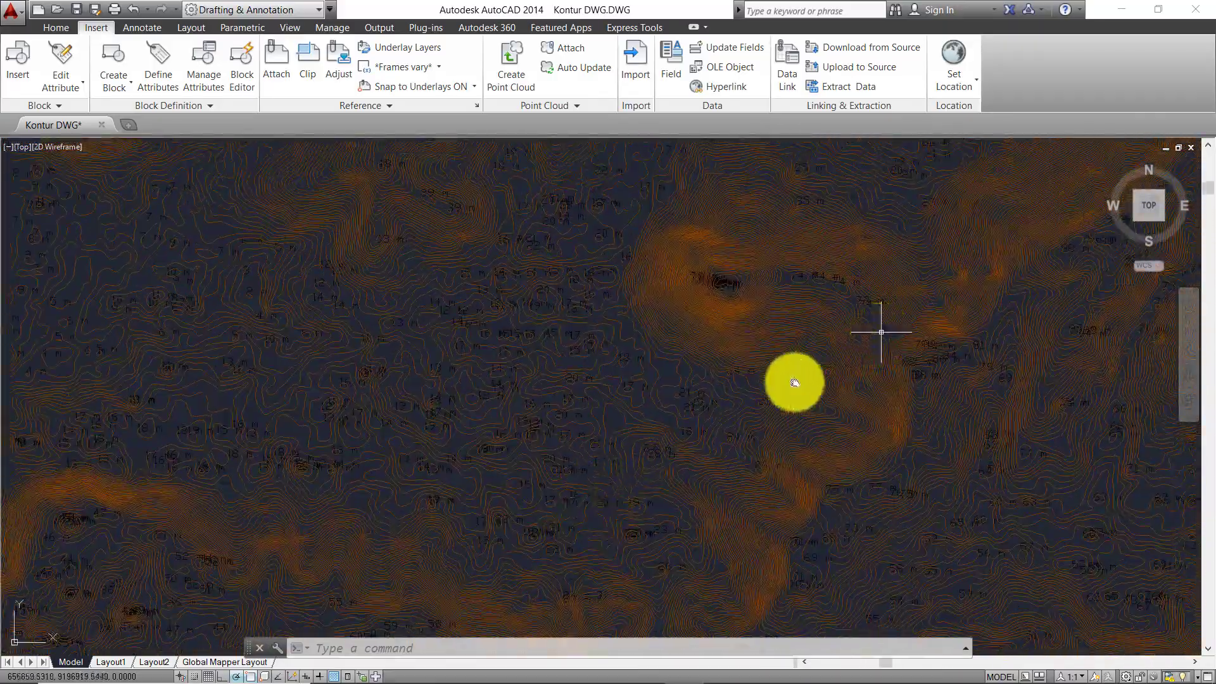
mouse_move(923, 293)
left_mouse_down()
mouse_move(963, 304)
mouse_move(819, 340)
mouse_move(782, 385)
mouse_move(644, 127)
mouse_move(808, 247)
mouse_move(937, 521)
mouse_move(950, 508)
mouse_move(891, 317)
mouse_move(846, 320)
left_mouse_up()
scroll(840, 330, "down", 3)
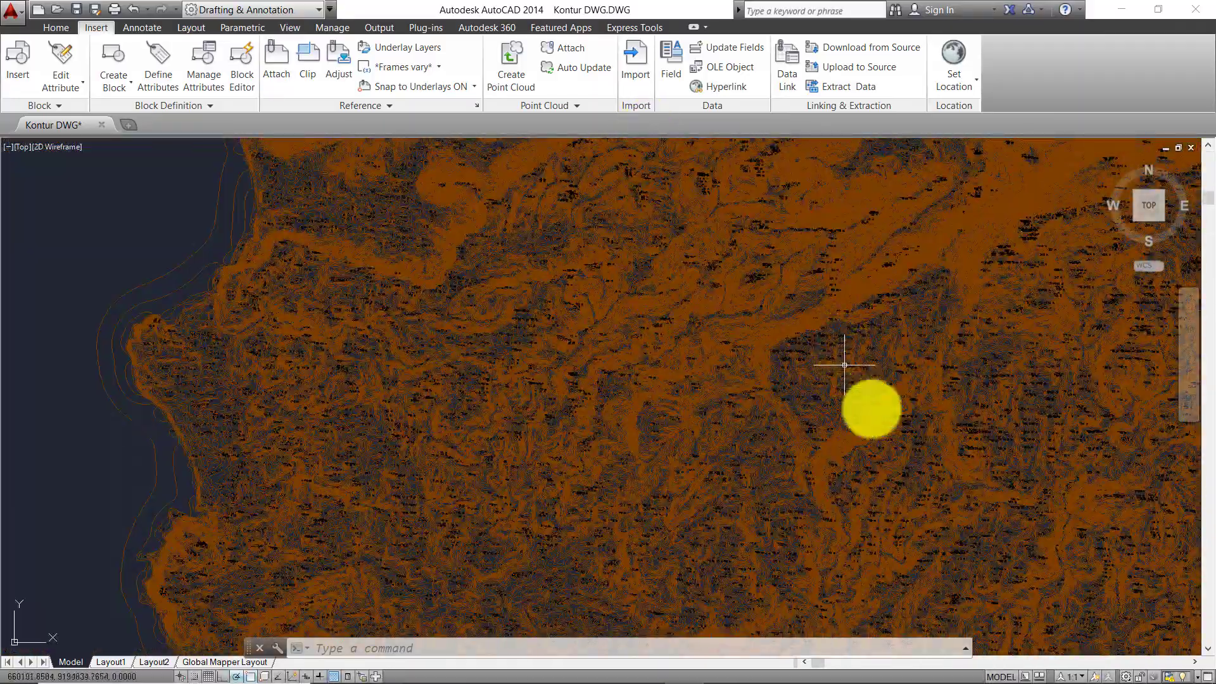
scroll(873, 412, "down", 2)
mouse_move(850, 393)
left_mouse_down()
mouse_move(710, 326)
mouse_move(659, 340)
left_mouse_up()
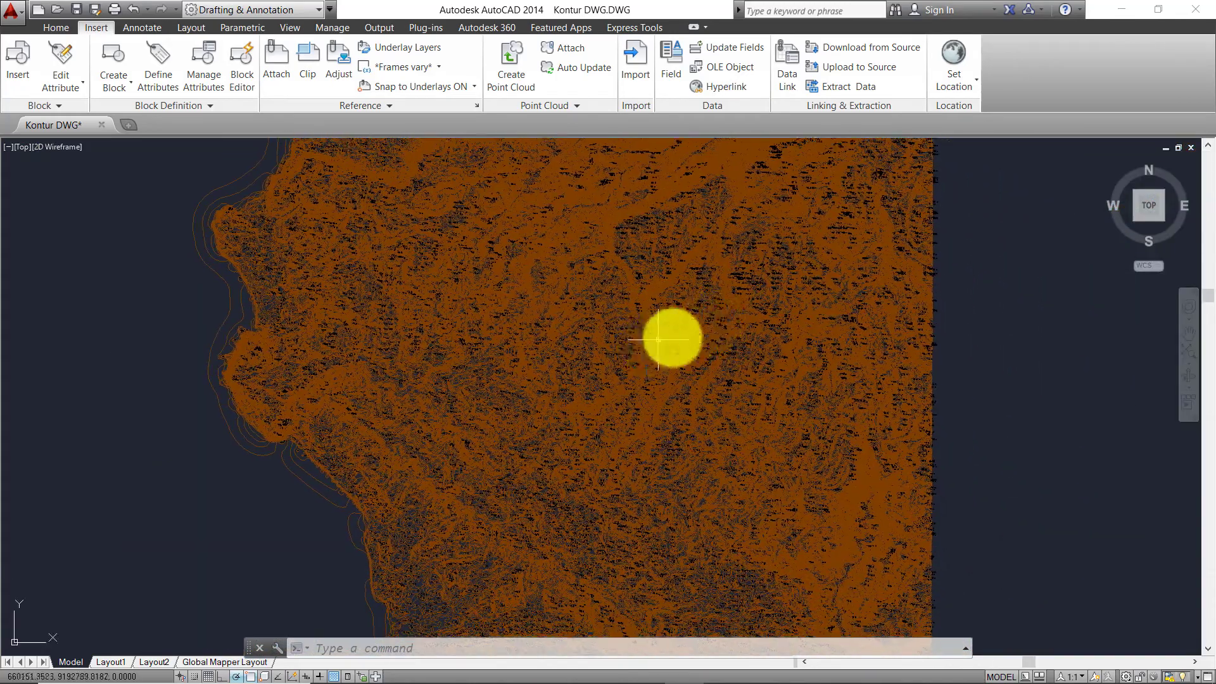
Inspect the contours in the eastern and southern parts up to the coast, and view the full contour drawing.
scroll(694, 386, "up", 4)
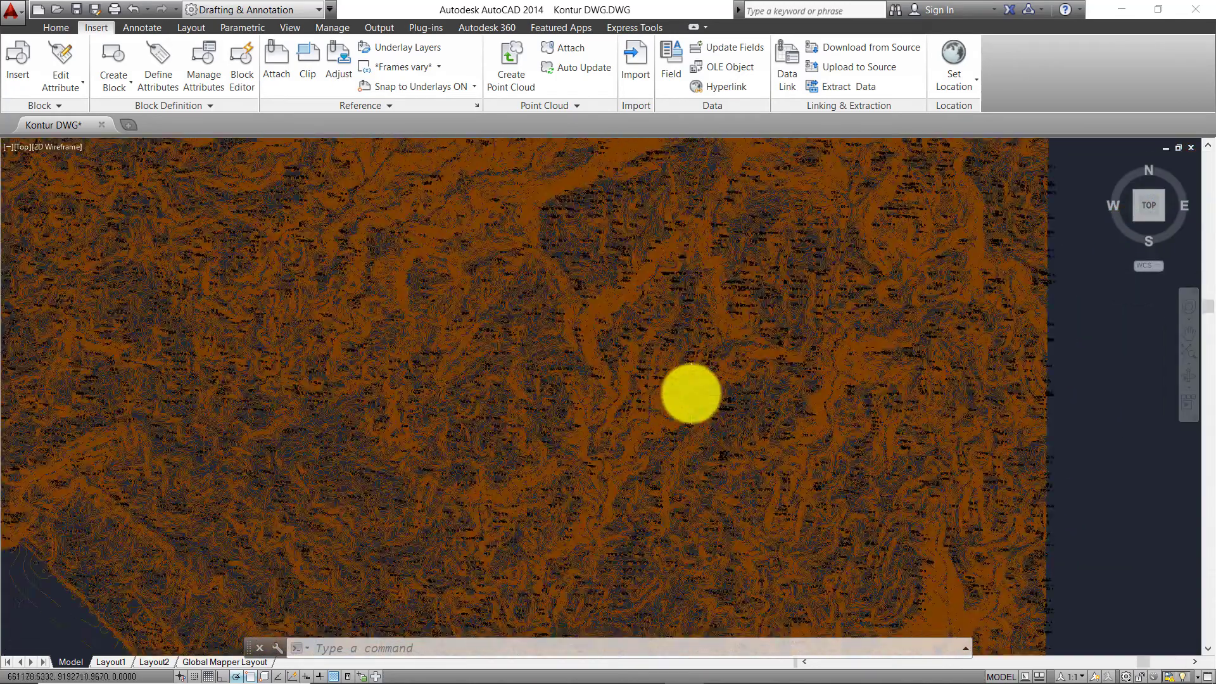
scroll(690, 393, "down", 3)
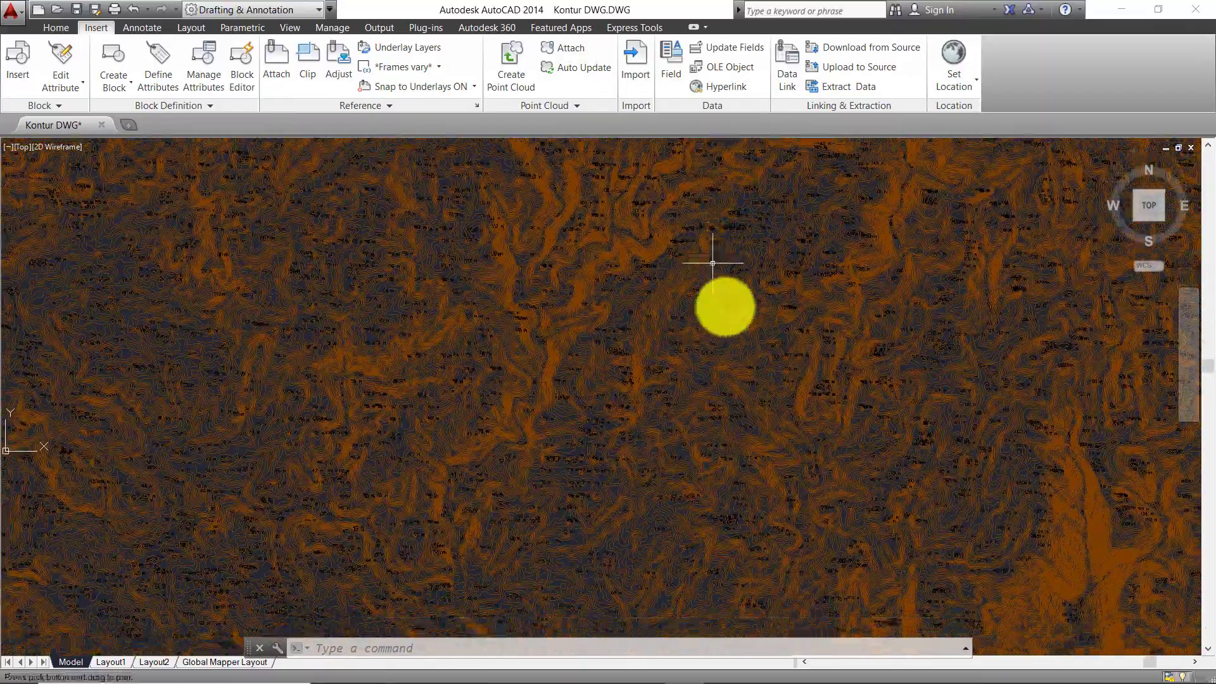
scroll(917, 523, "down", 2)
scroll(895, 422, "down", 2)
left_click_drag(895, 422, 827, 284)
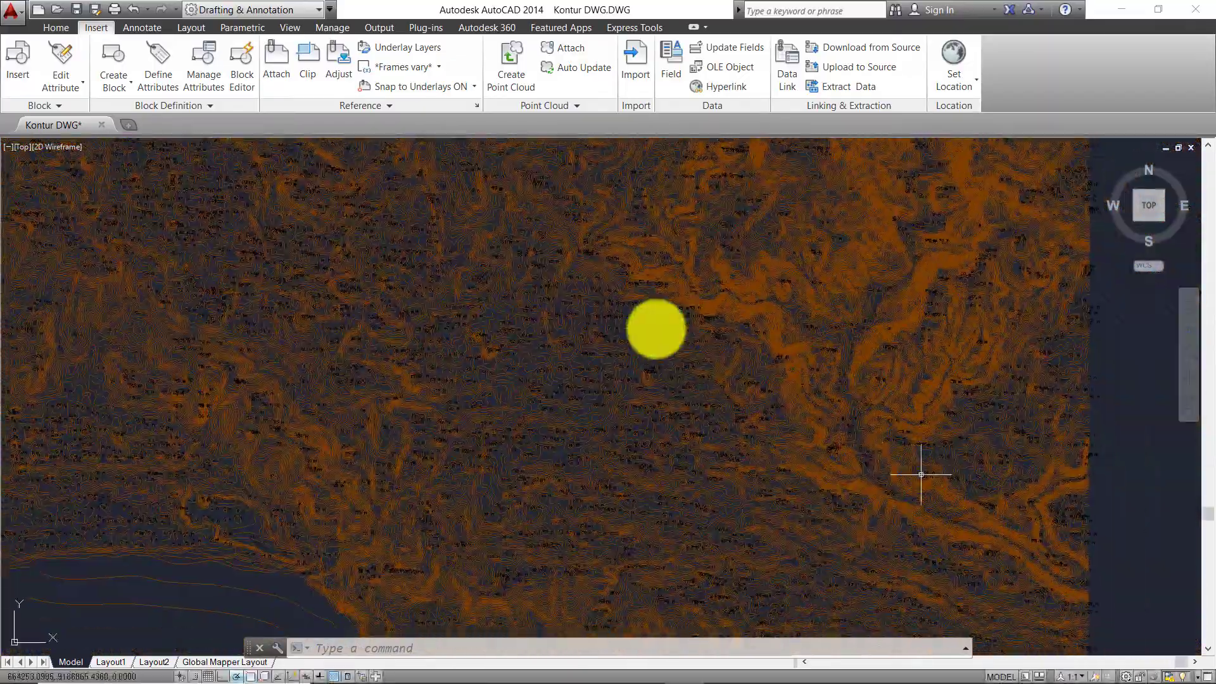
scroll(734, 410, "up", 2)
mouse_move(855, 472)
left_mouse_down()
mouse_move(736, 426)
mouse_move(911, 462)
left_mouse_up()
left_click_drag(548, 282, 817, 329)
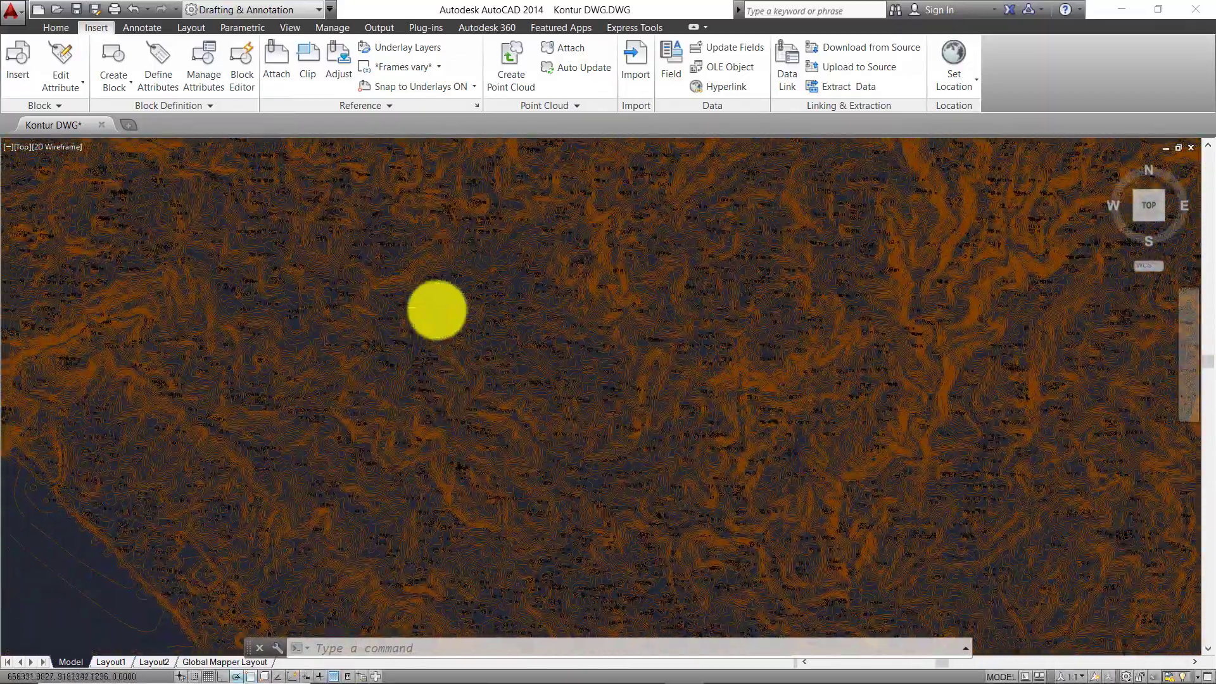
left_click_drag(437, 310, 759, 355)
scroll(579, 351, "down", 2)
scroll(579, 351, "down", 1)
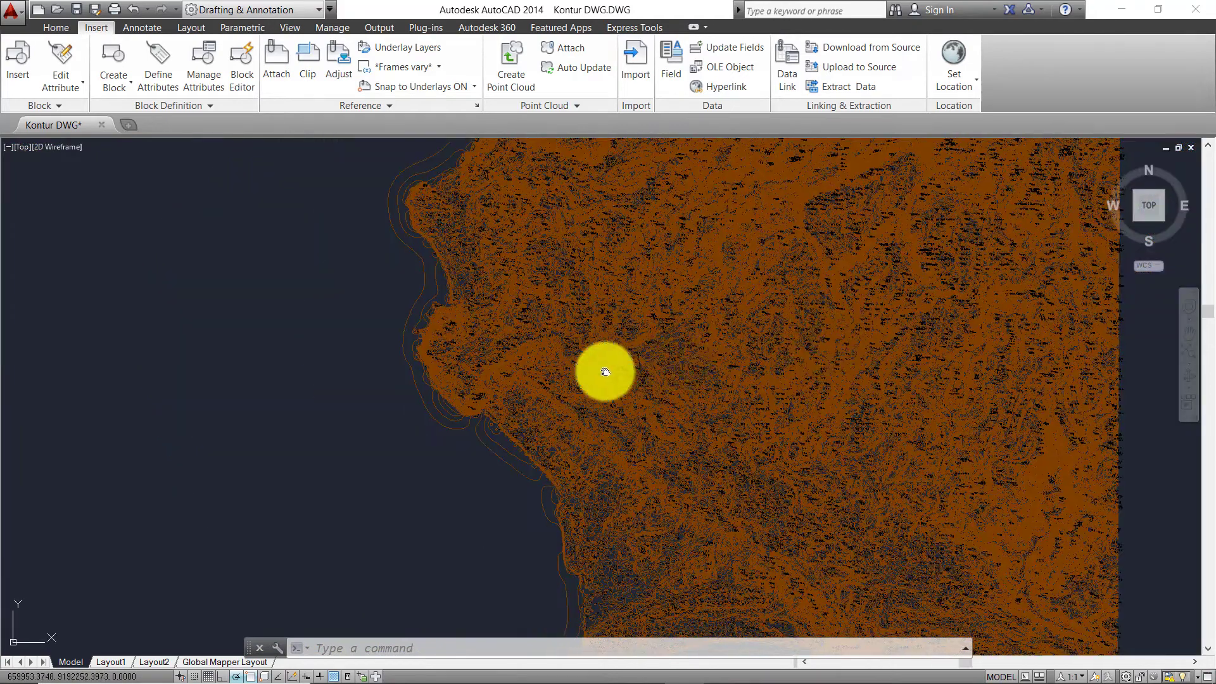
scroll(629, 348, "down", 2)
mouse_move(632, 347)
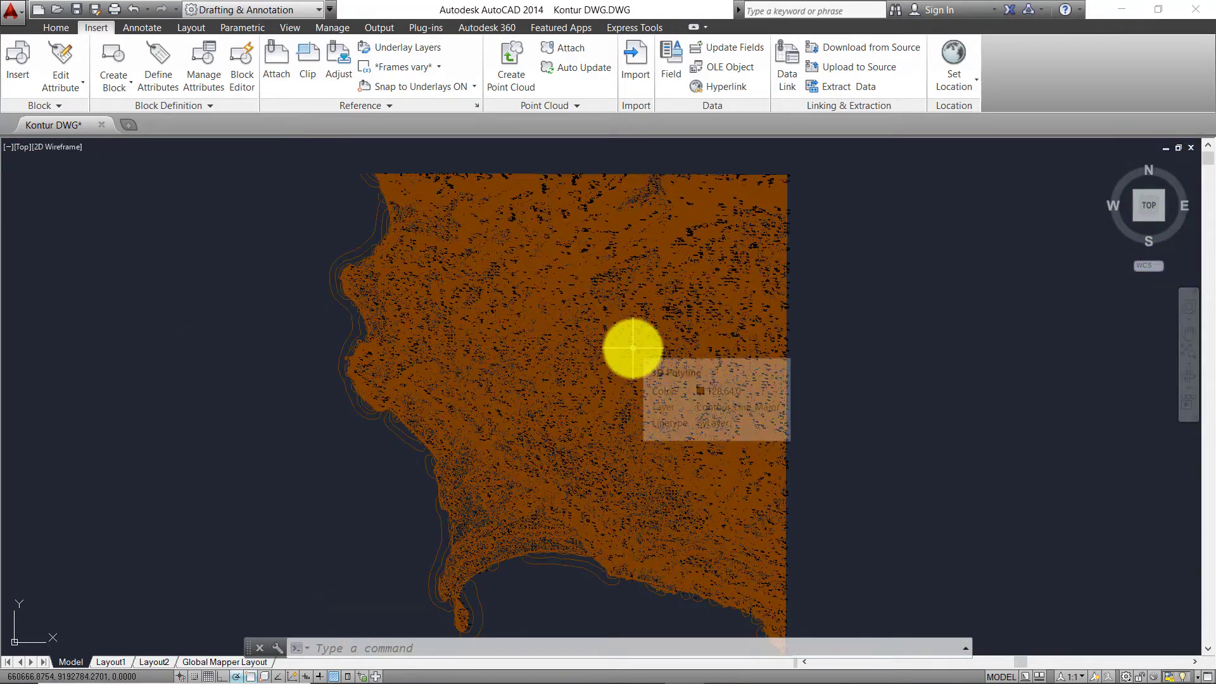